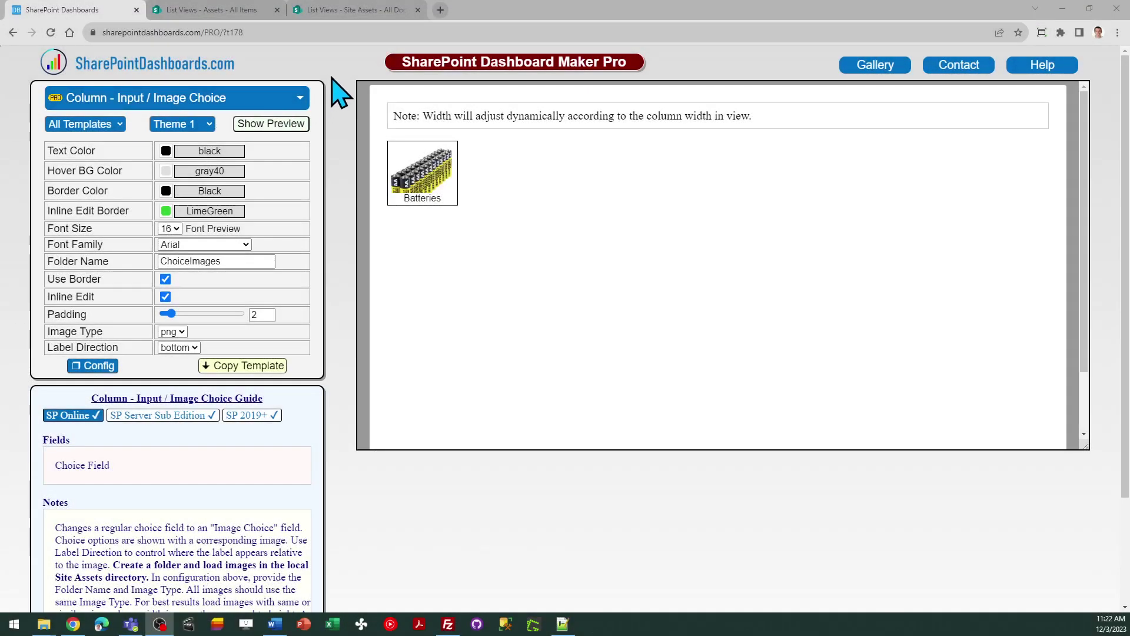
# Activate the browser and try inline editing on the Batteries choice in the image-choice preview
pyautogui.click(342, 75)
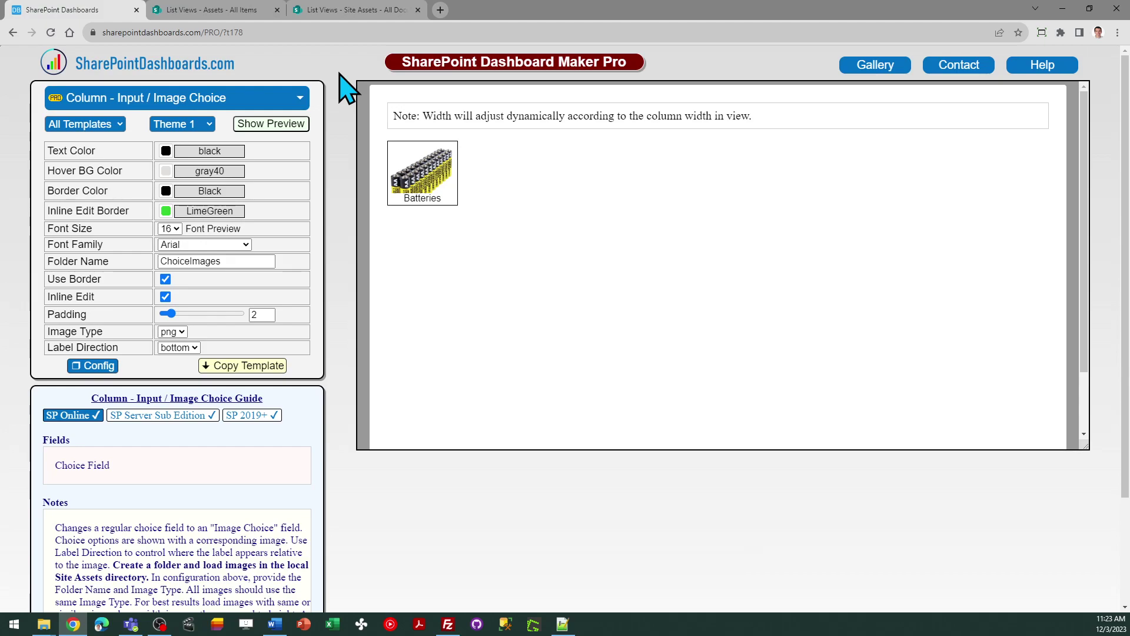
pyautogui.click(438, 165)
# Expand the full list of category pictures, then switch to the Site Assets library
pyautogui.click(423, 174)
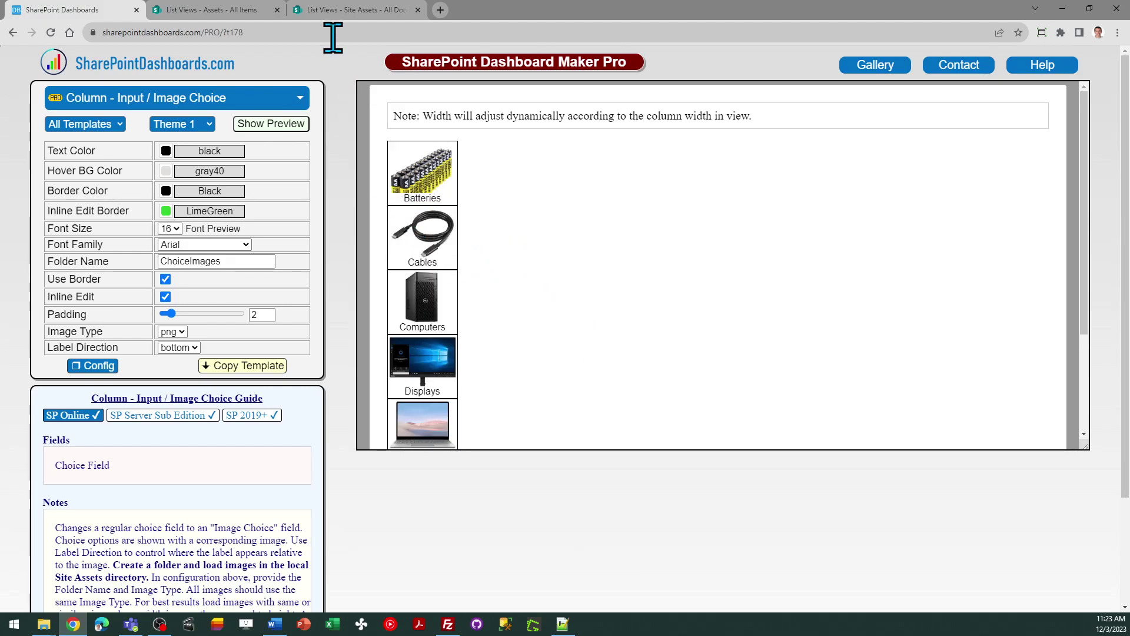
pyautogui.click(335, 10)
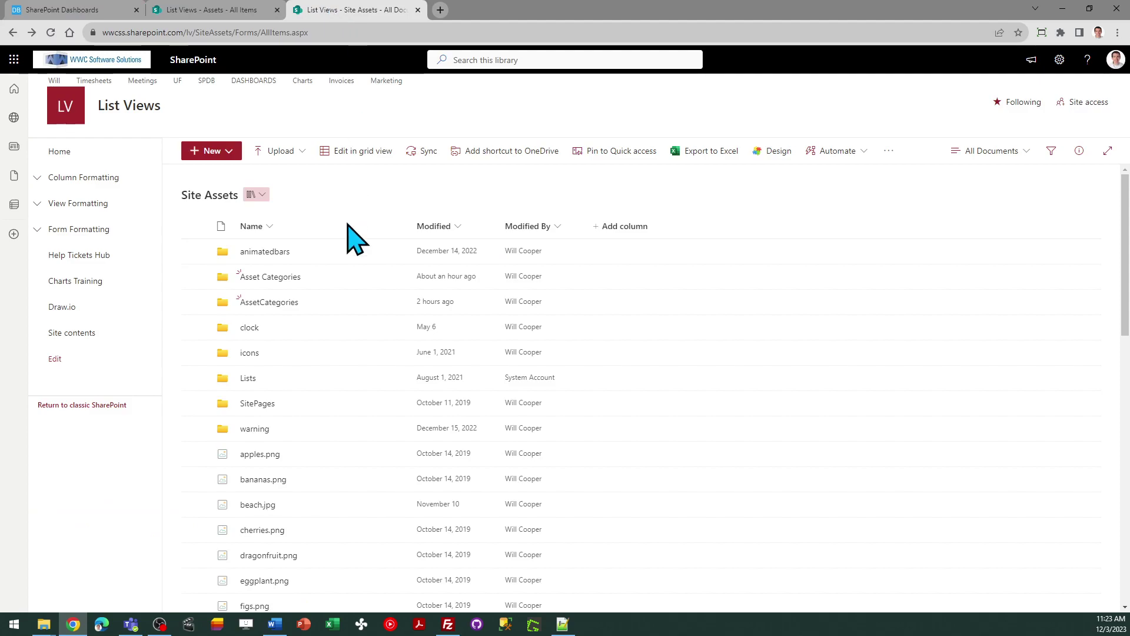
# Open the AssetCategories folder and compare its seven png images with the Dashboard Maker page
pyautogui.click(269, 302)
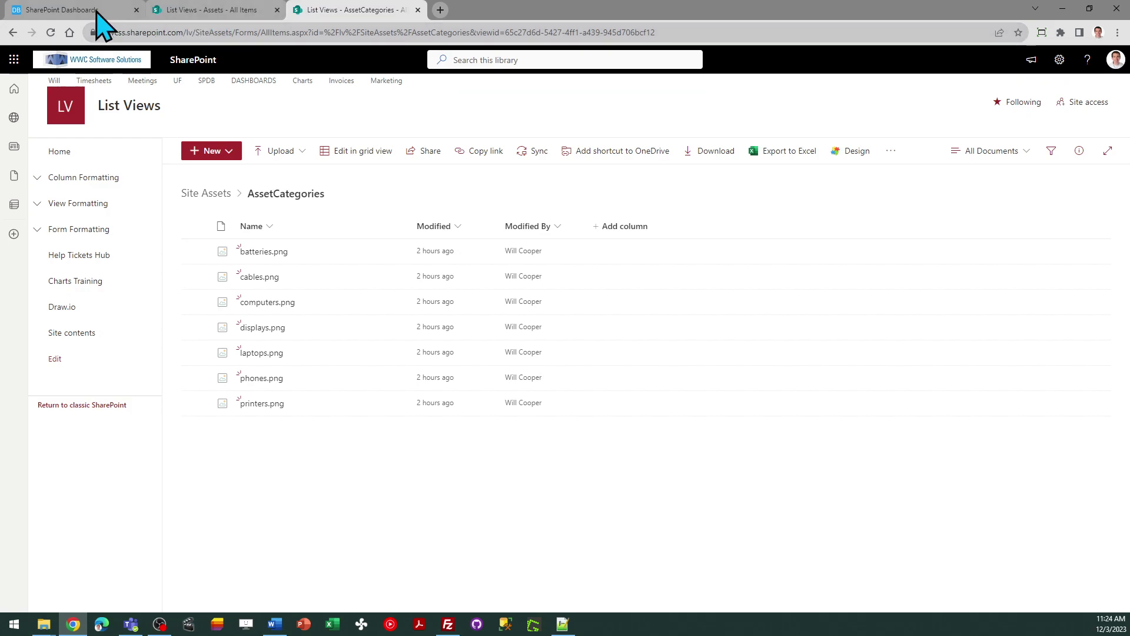
pyautogui.click(78, 10)
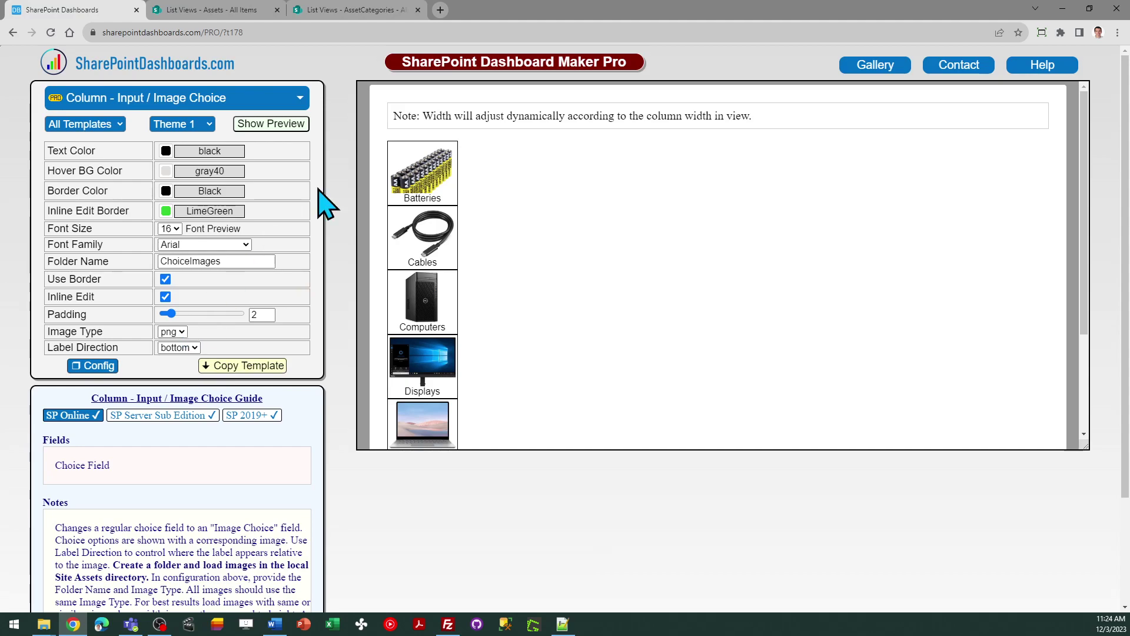
pyautogui.click(355, 11)
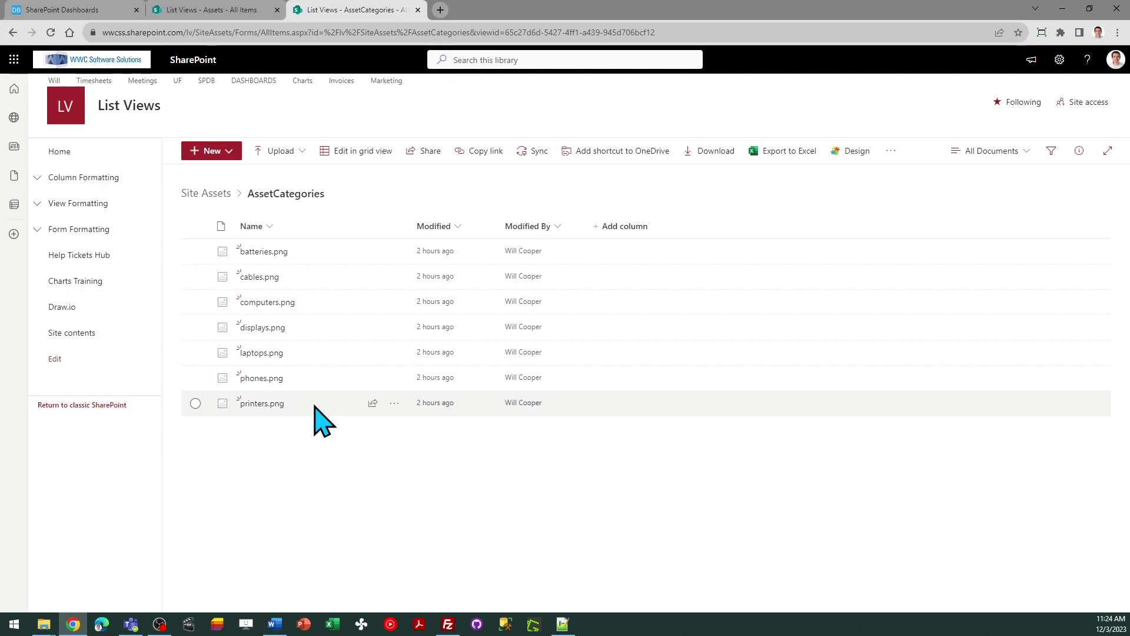
pyautogui.click(93, 10)
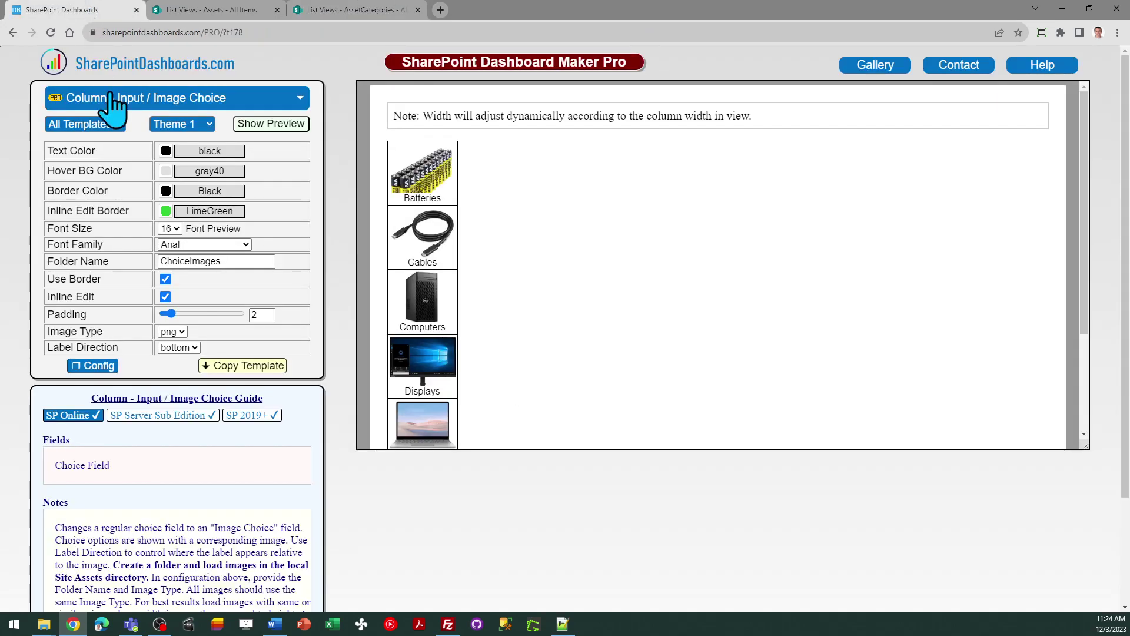
pyautogui.click(181, 331)
pyautogui.click(176, 340)
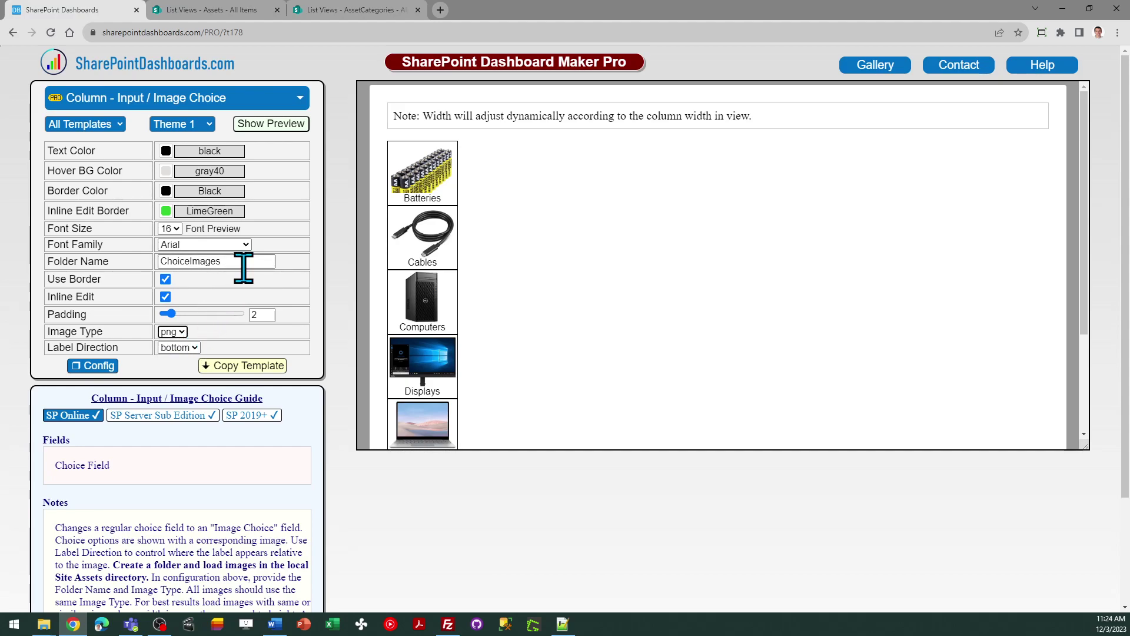
pyautogui.click(207, 124)
pyautogui.click(200, 156)
pyautogui.click(204, 126)
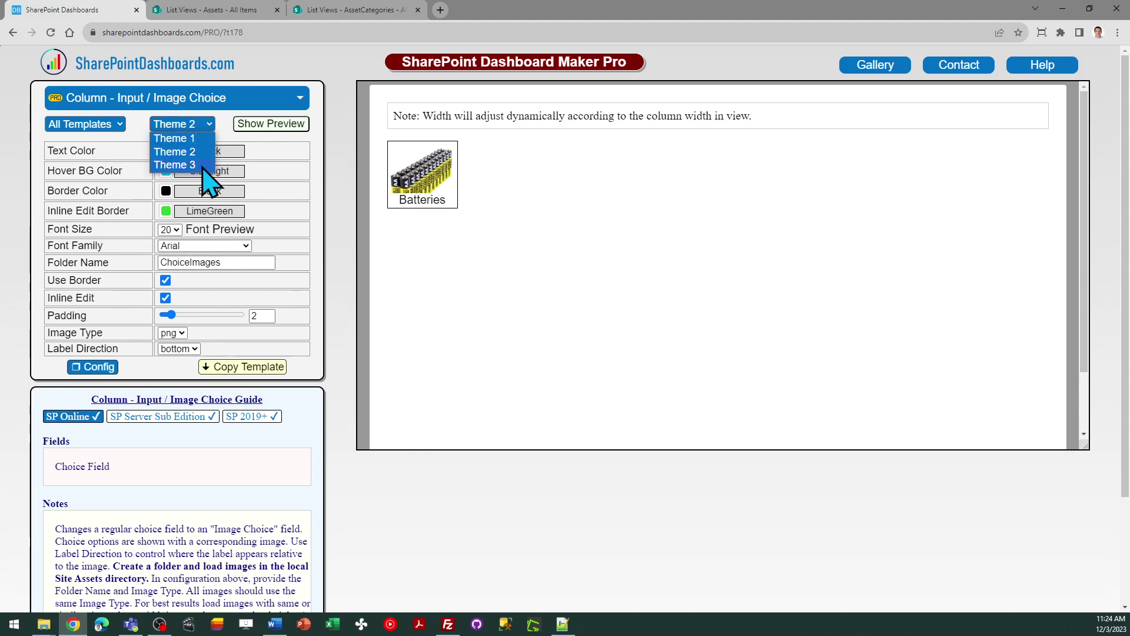
pyautogui.click(202, 168)
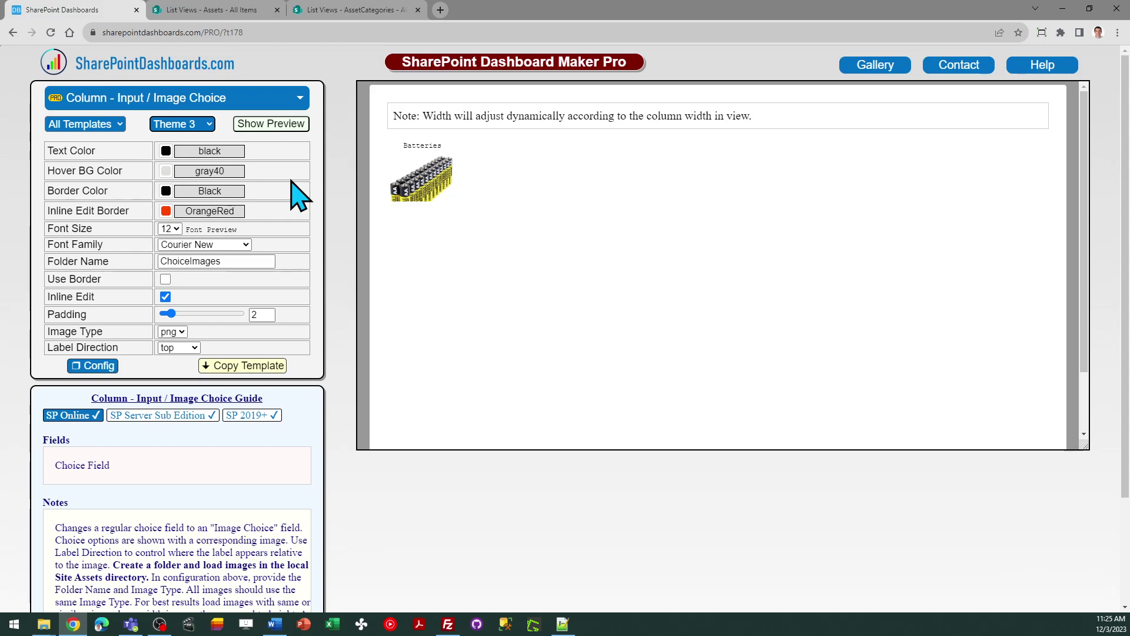
pyautogui.click(202, 125)
pyautogui.click(200, 140)
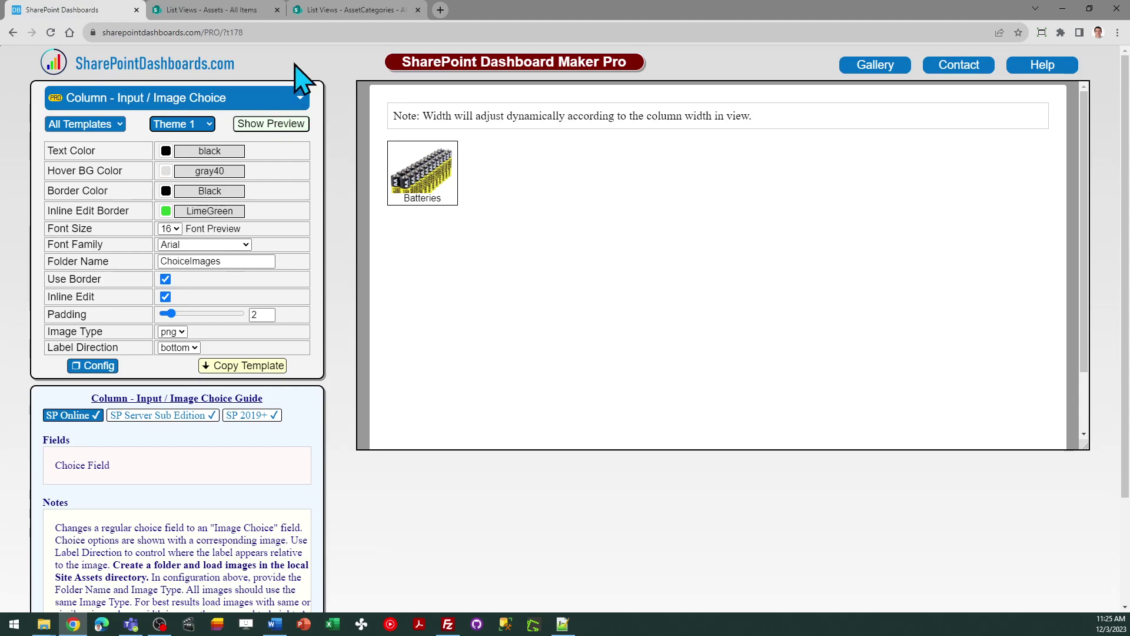
# Change the folder name to AssetCategories and copy the Image Choice template code
pyautogui.doubleClick(229, 260)
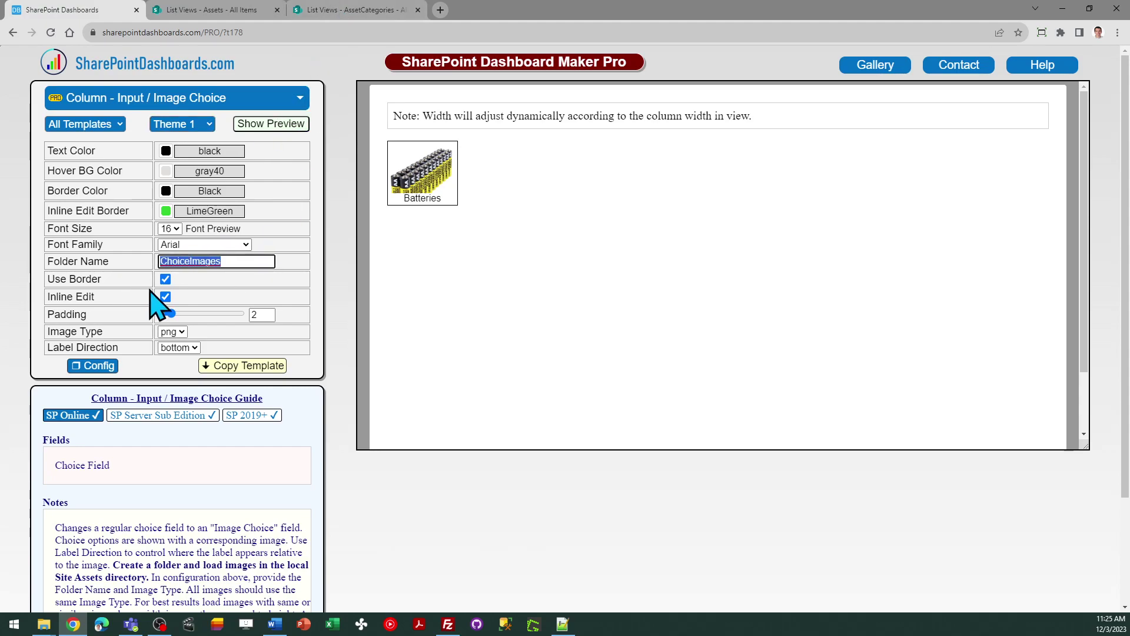
pyautogui.write('AssetCategories')
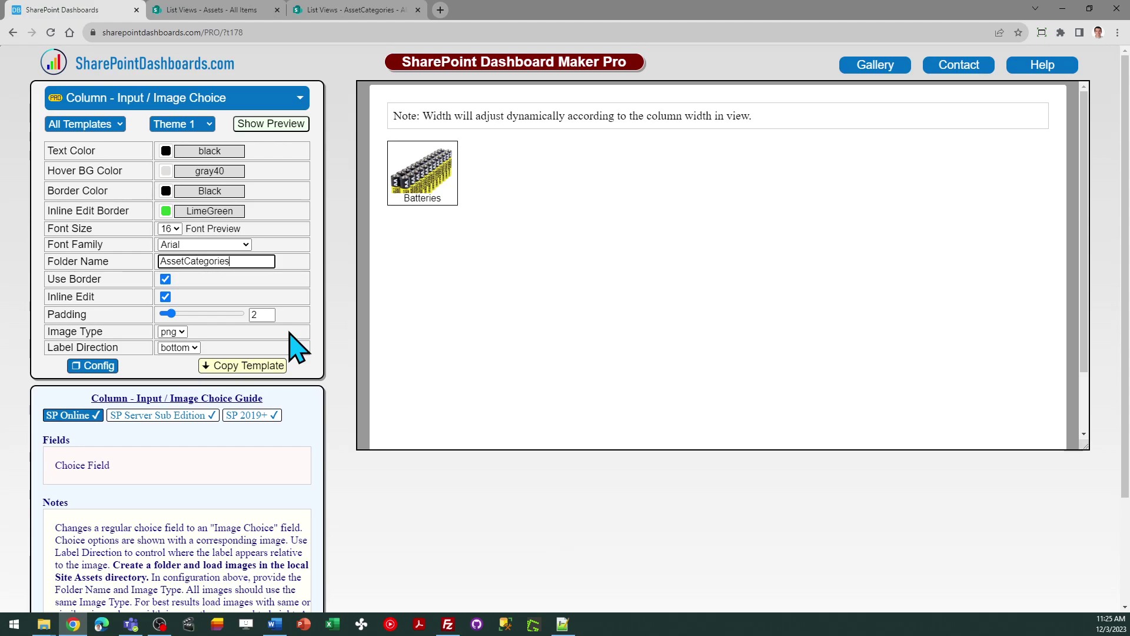
pyautogui.press('Tab')
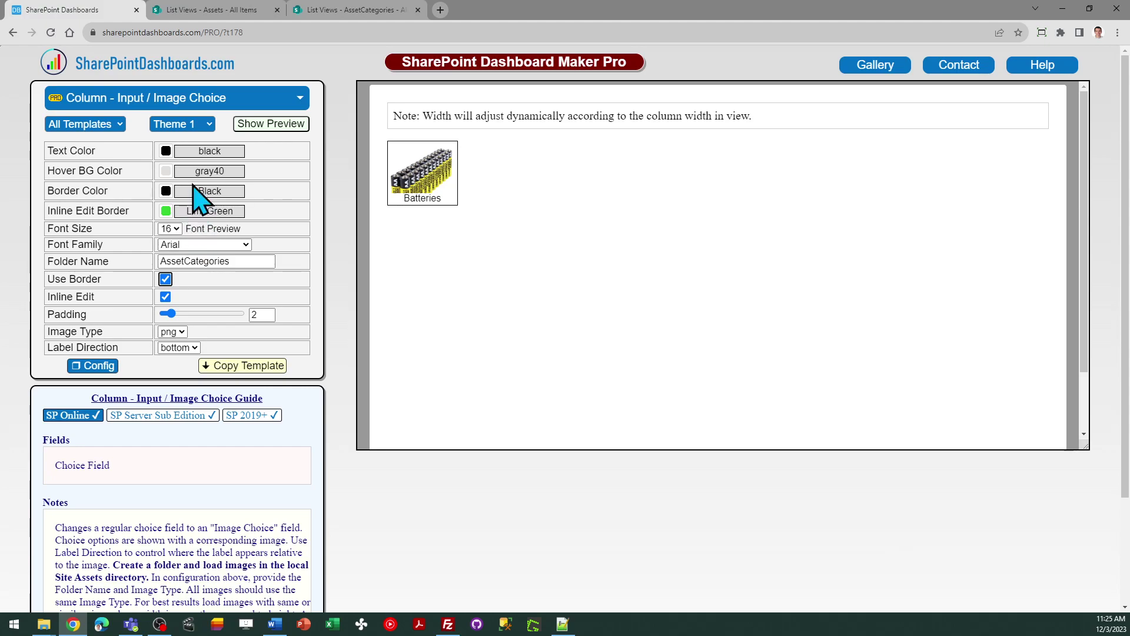
pyautogui.click(233, 368)
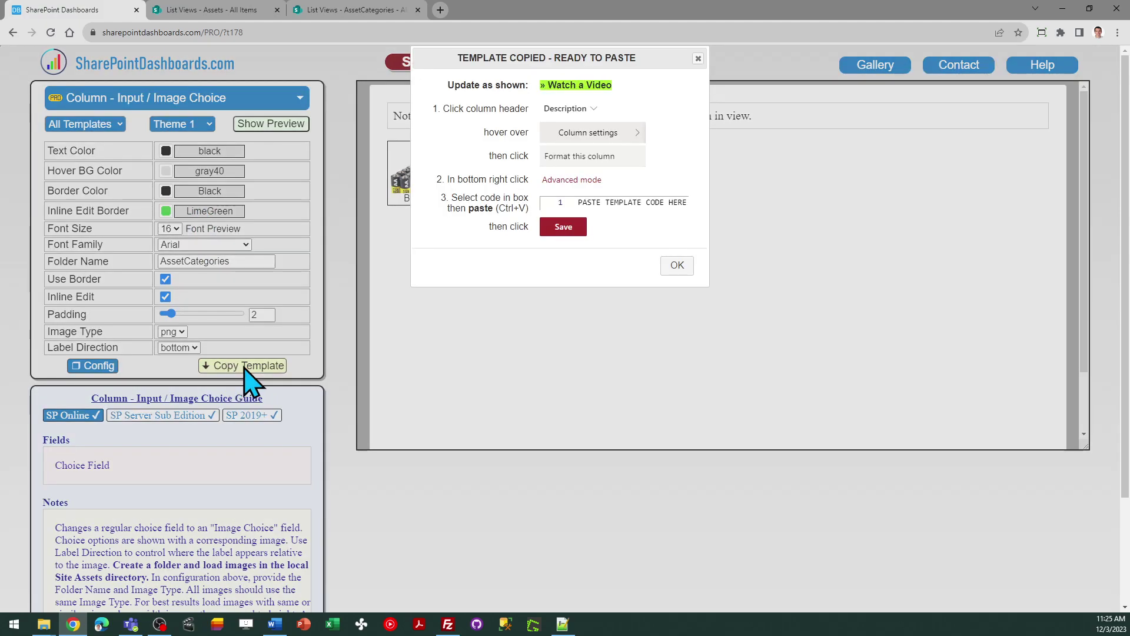
pyautogui.click(677, 266)
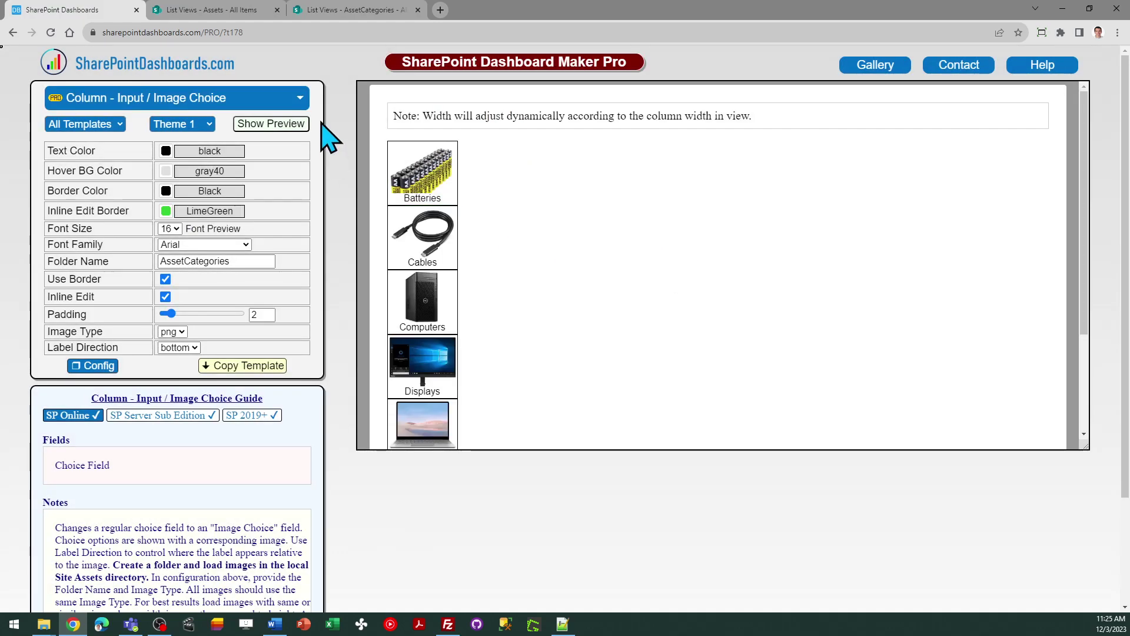
# Replace the Category column's advanced formatting JSON with the copied template and save it
pyautogui.click(243, 10)
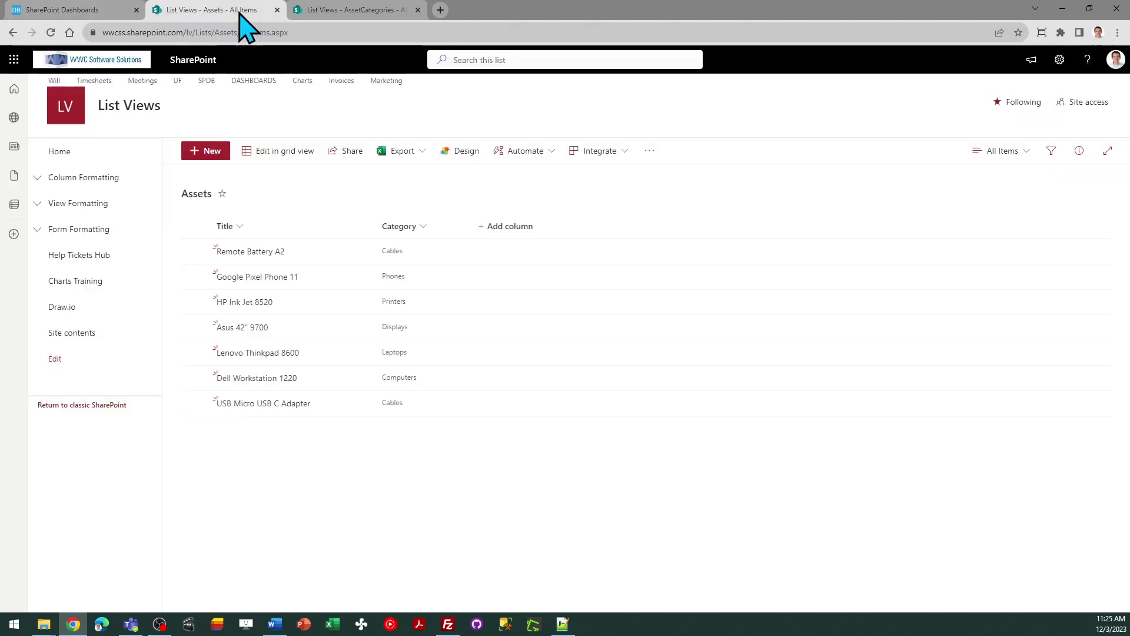
pyautogui.click(428, 226)
pyautogui.moveTo(459, 337)
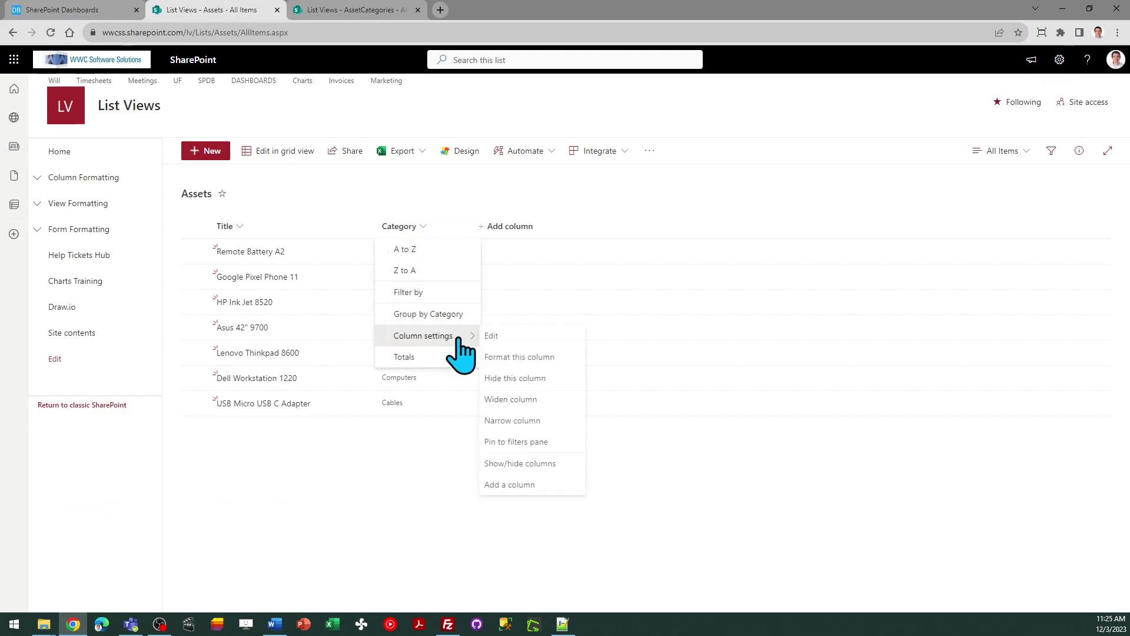
pyautogui.click(526, 356)
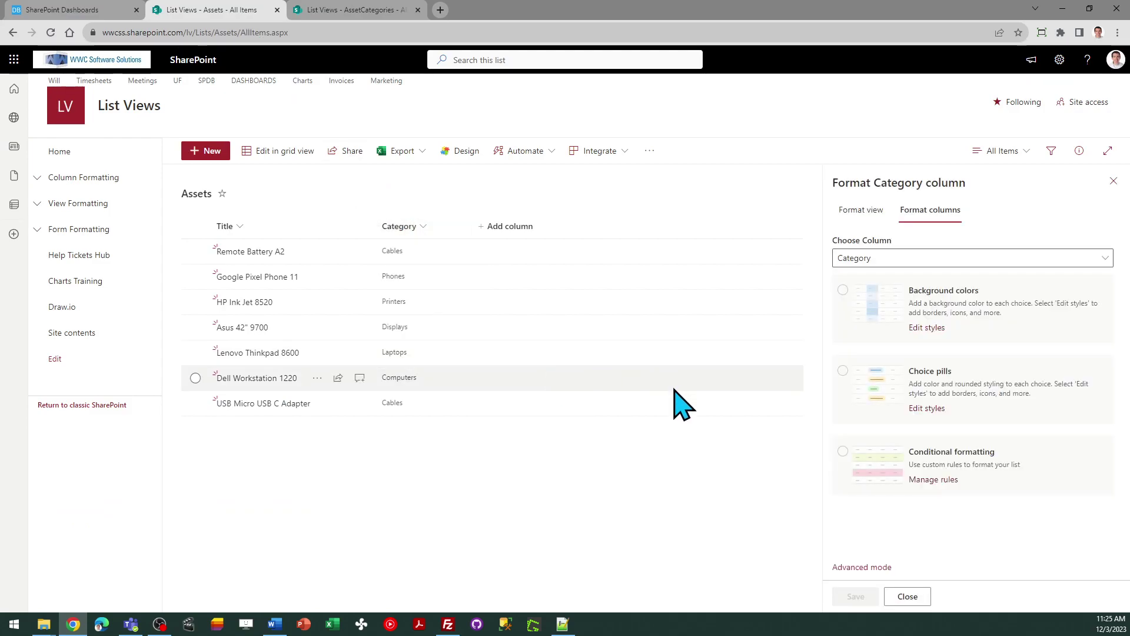
pyautogui.click(881, 567)
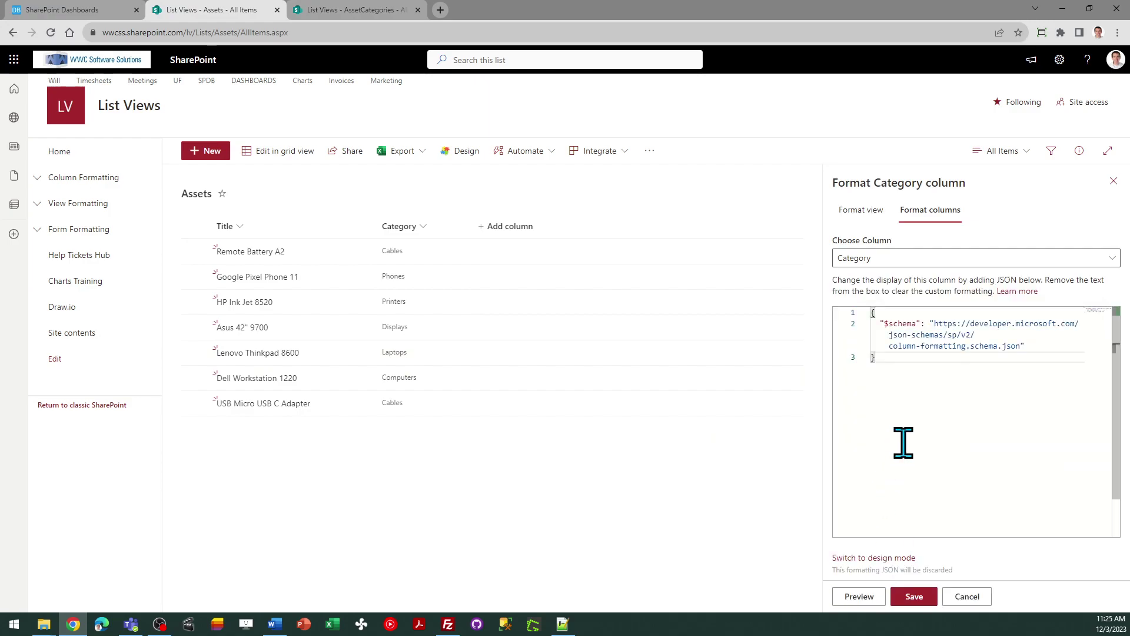
pyautogui.hotkey('ctrl', 'a')
pyautogui.hotkey('ctrl', 'v')
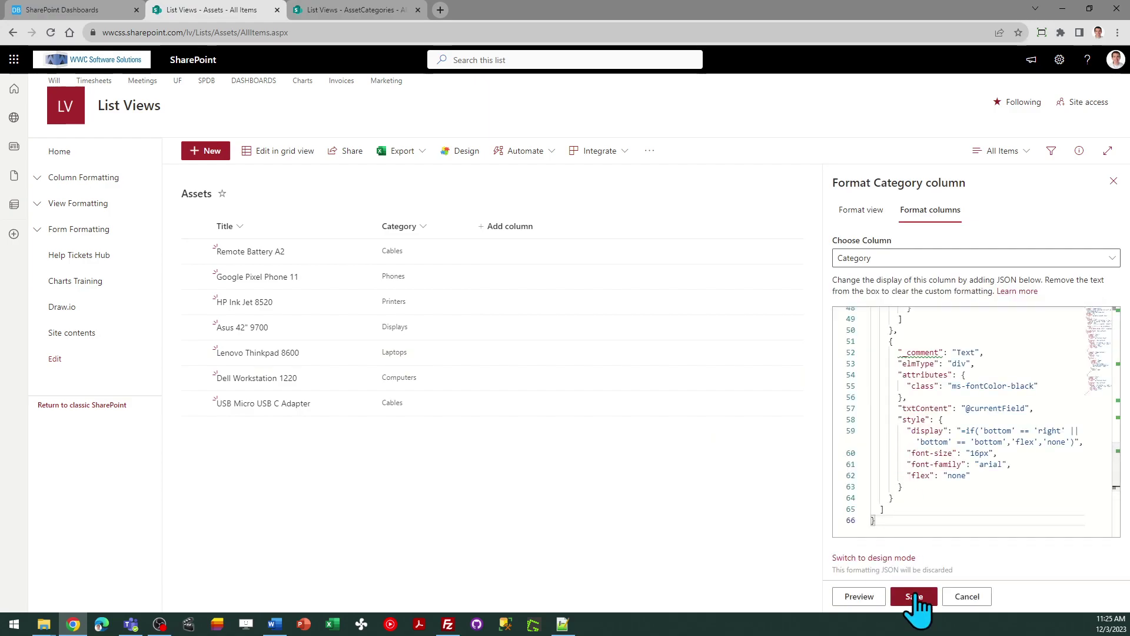
pyautogui.click(915, 597)
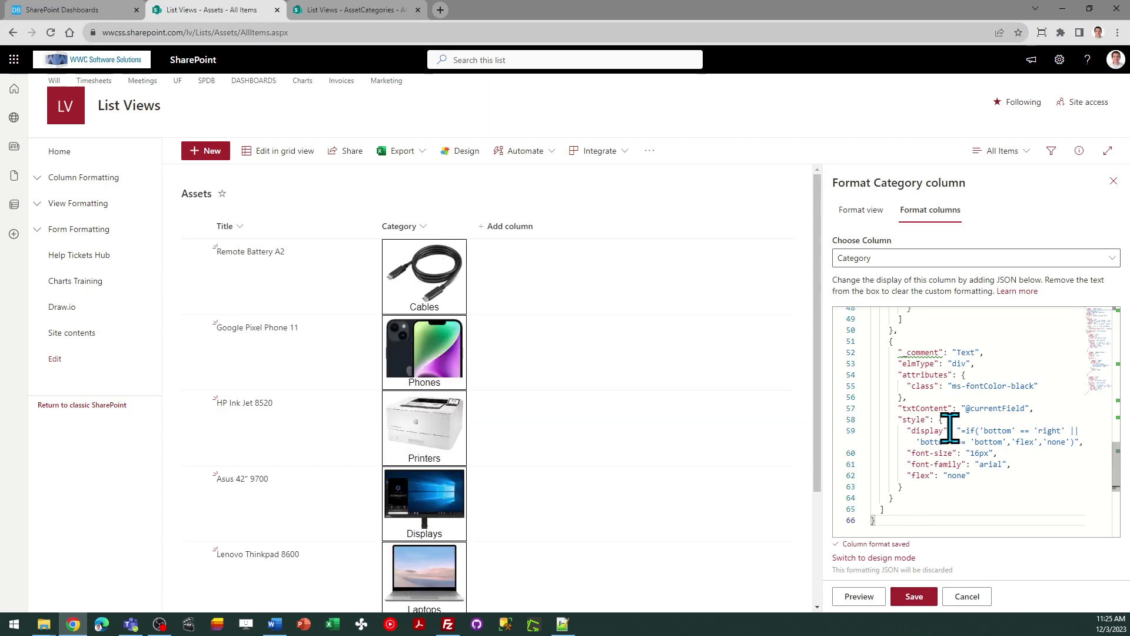
pyautogui.click(1115, 182)
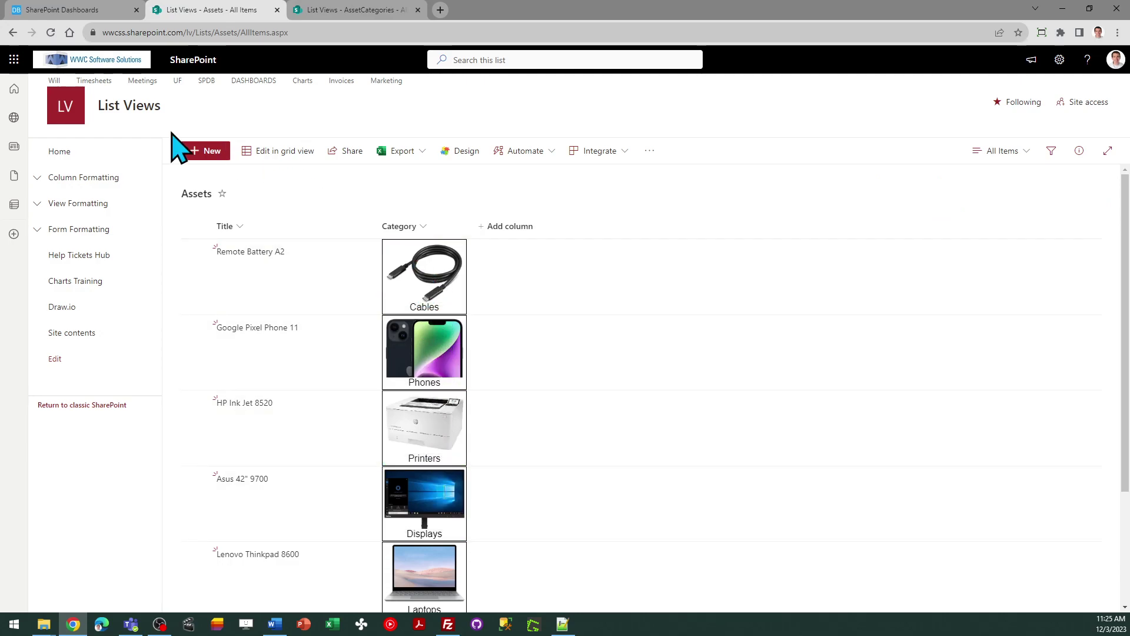
pyautogui.click(97, 10)
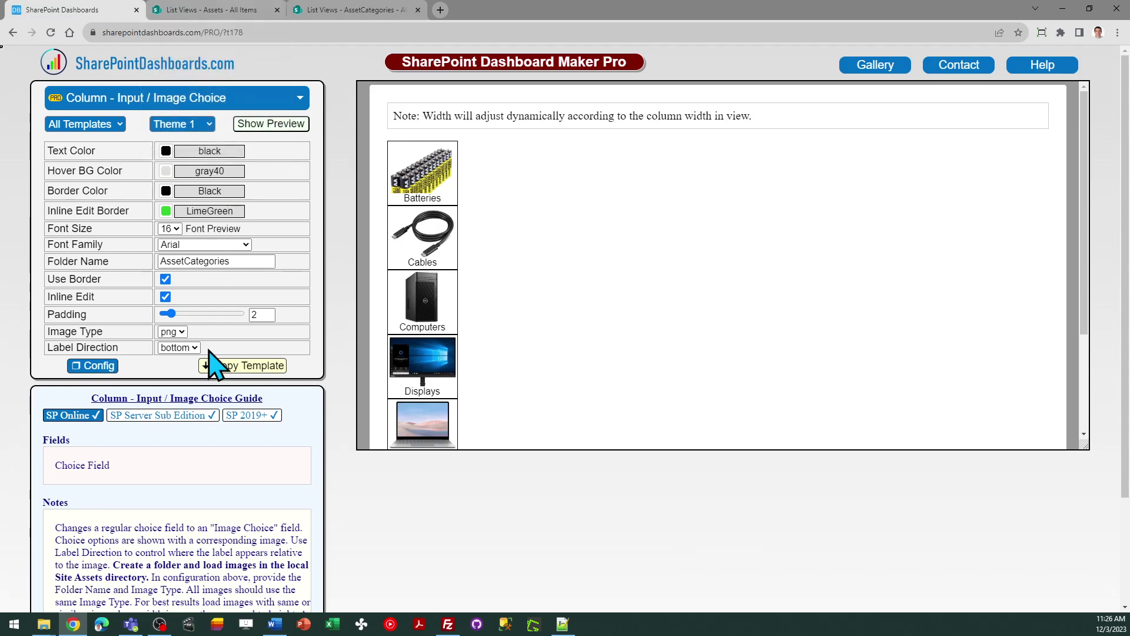
pyautogui.click(166, 296)
pyautogui.click(165, 296)
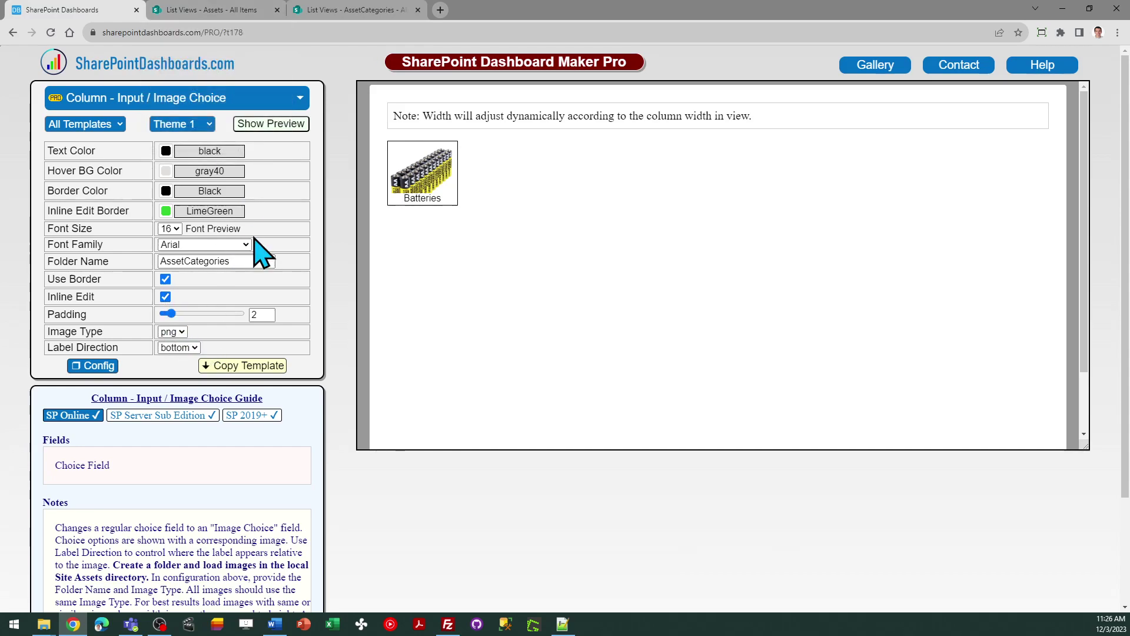
# Change Remote Battery A2's Category to Phones inline in the Assets list, then select its row
pyautogui.click(222, 10)
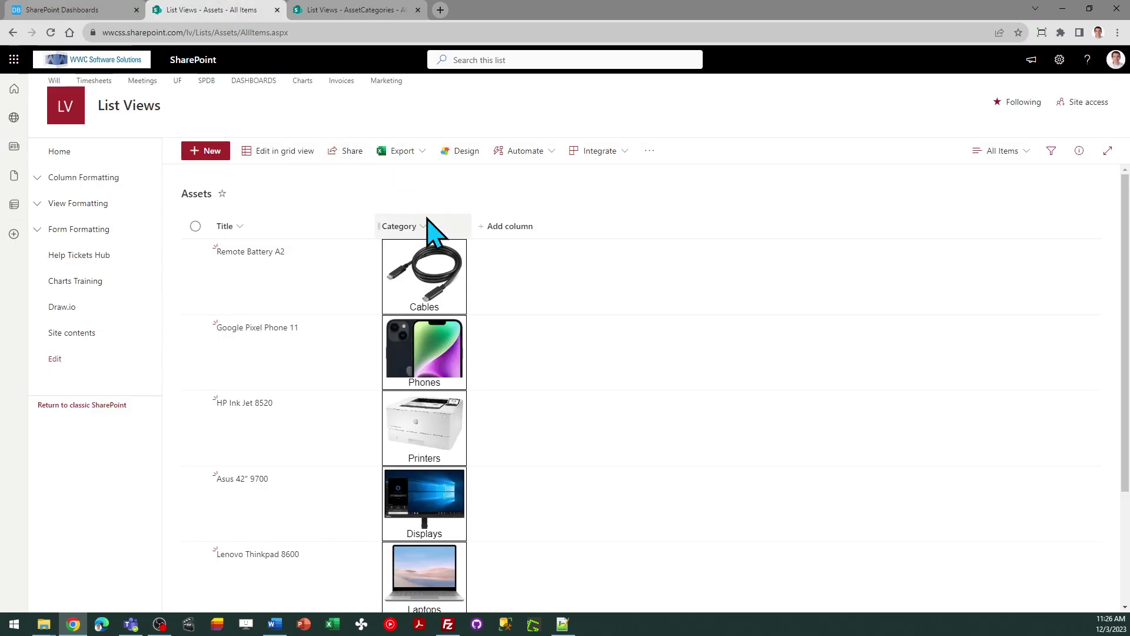
pyautogui.click(421, 287)
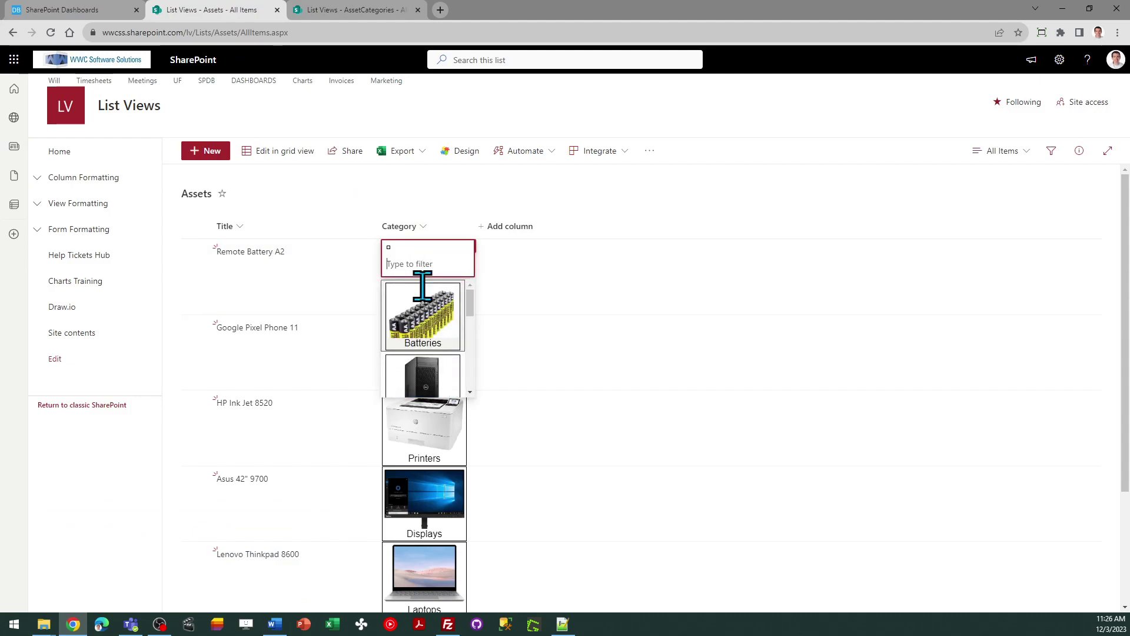
pyautogui.moveTo(471, 312); pyautogui.dragTo(478, 369)
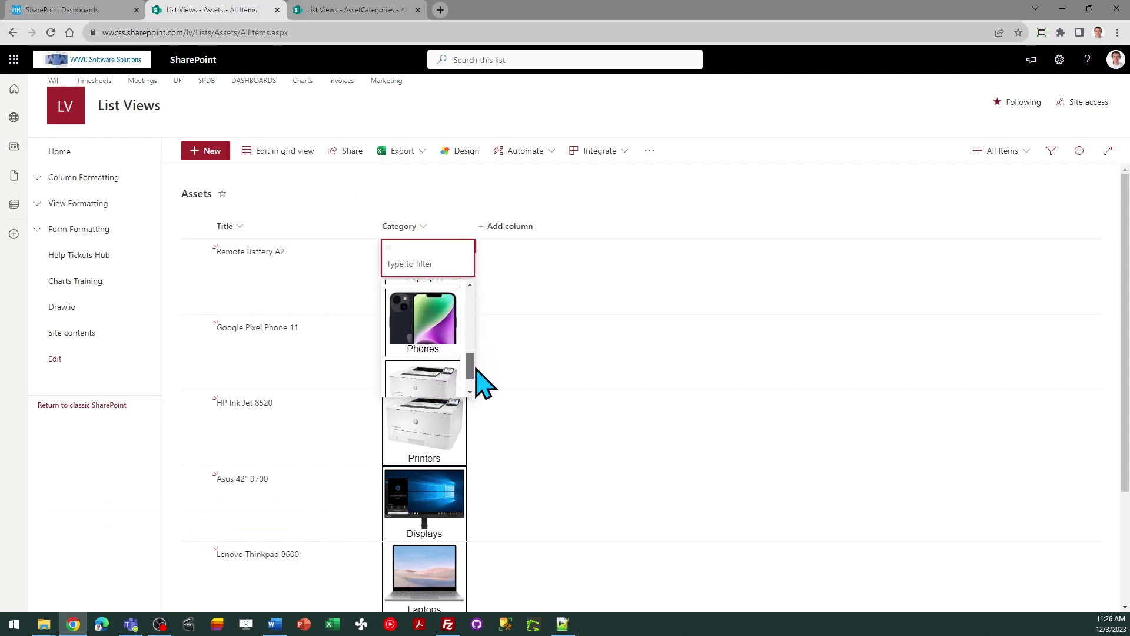
pyautogui.click(423, 321)
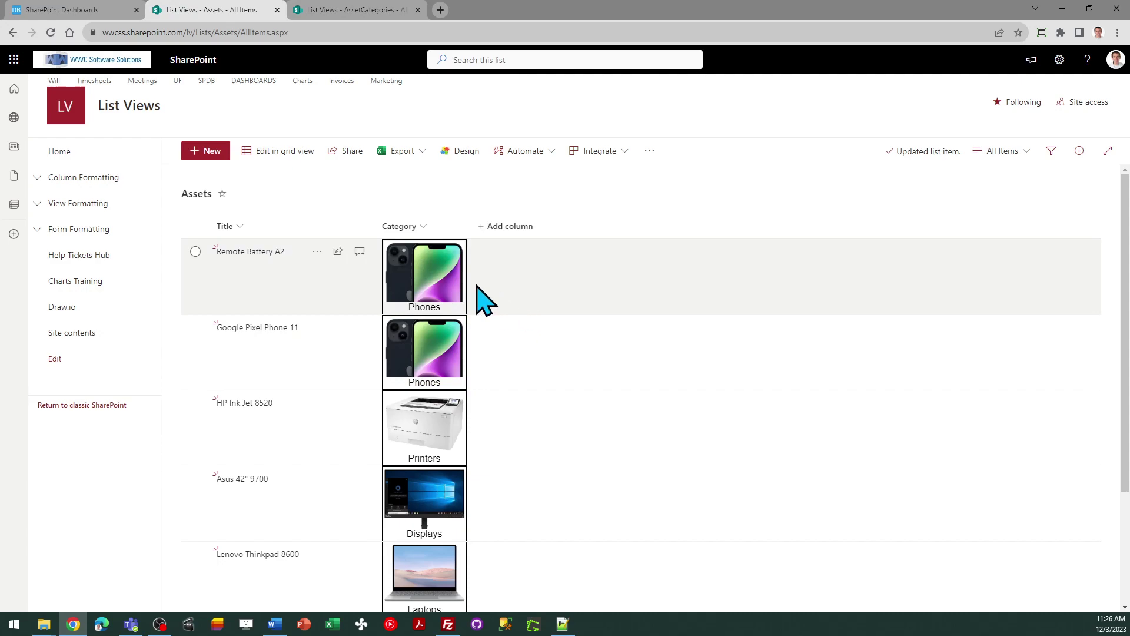
pyautogui.click(196, 252)
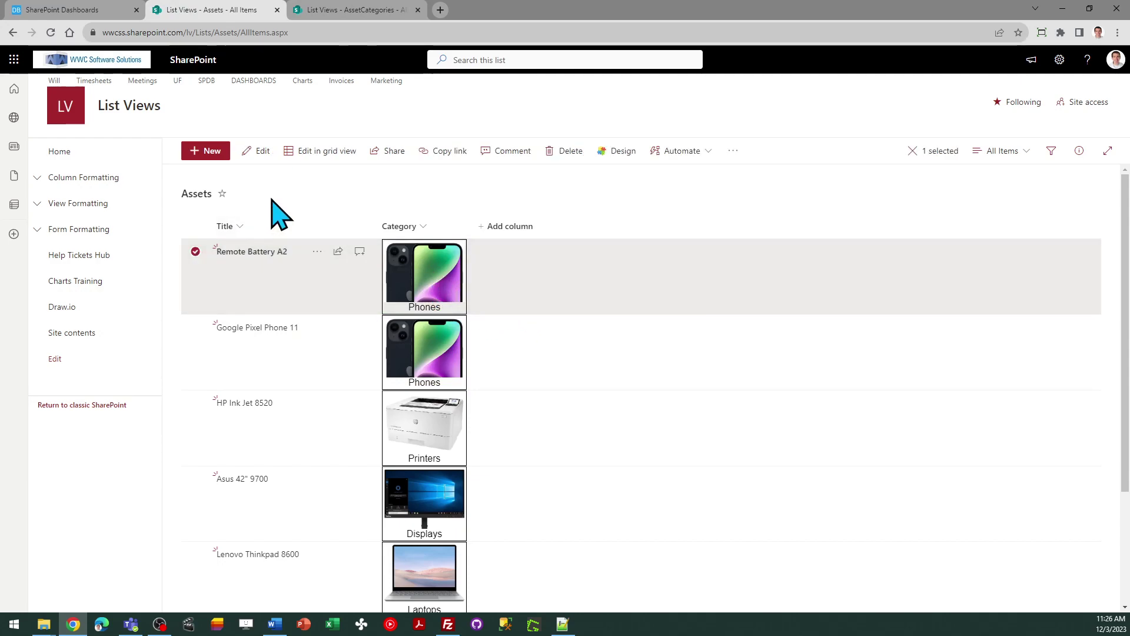
pyautogui.click(261, 152)
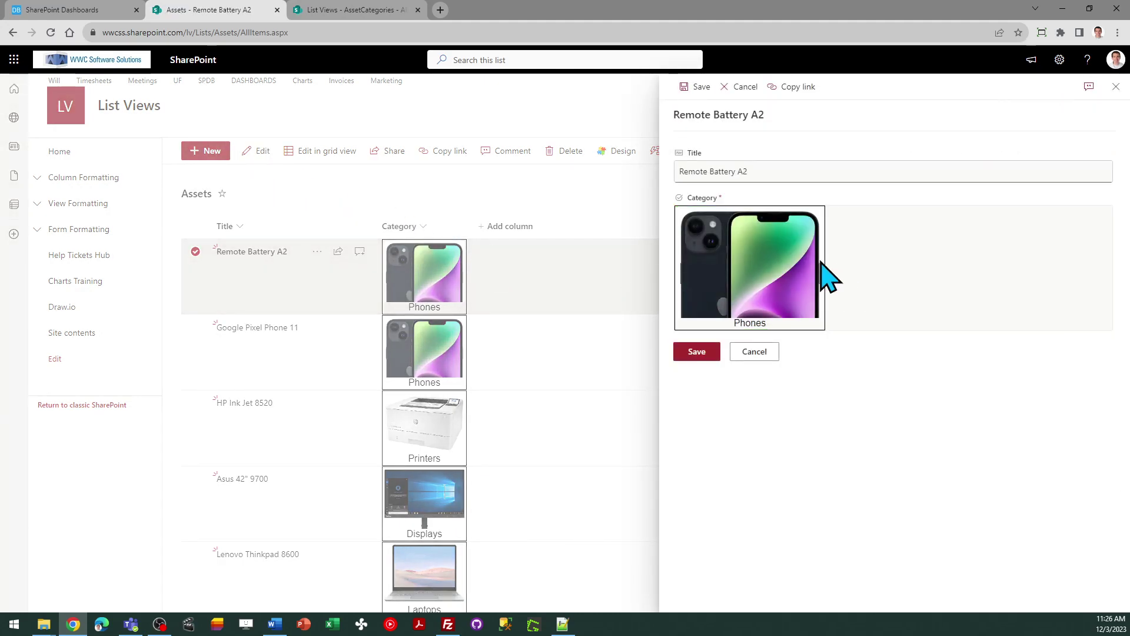
pyautogui.click(810, 270)
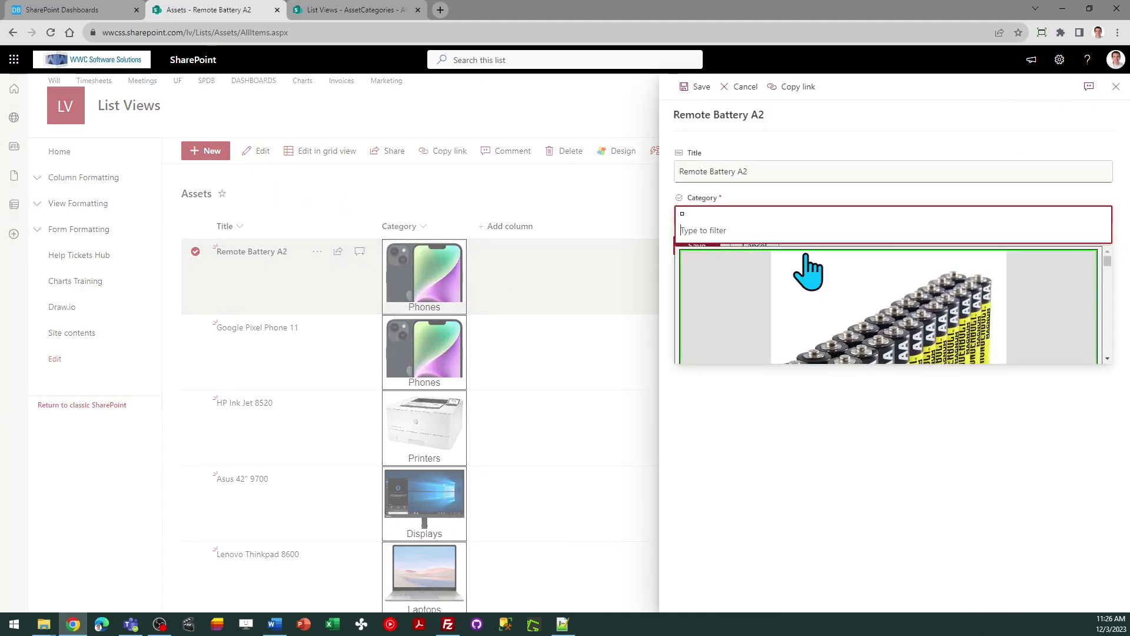
pyautogui.scroll(-3, 1108, 328)
pyautogui.scroll(-5, 1107, 339)
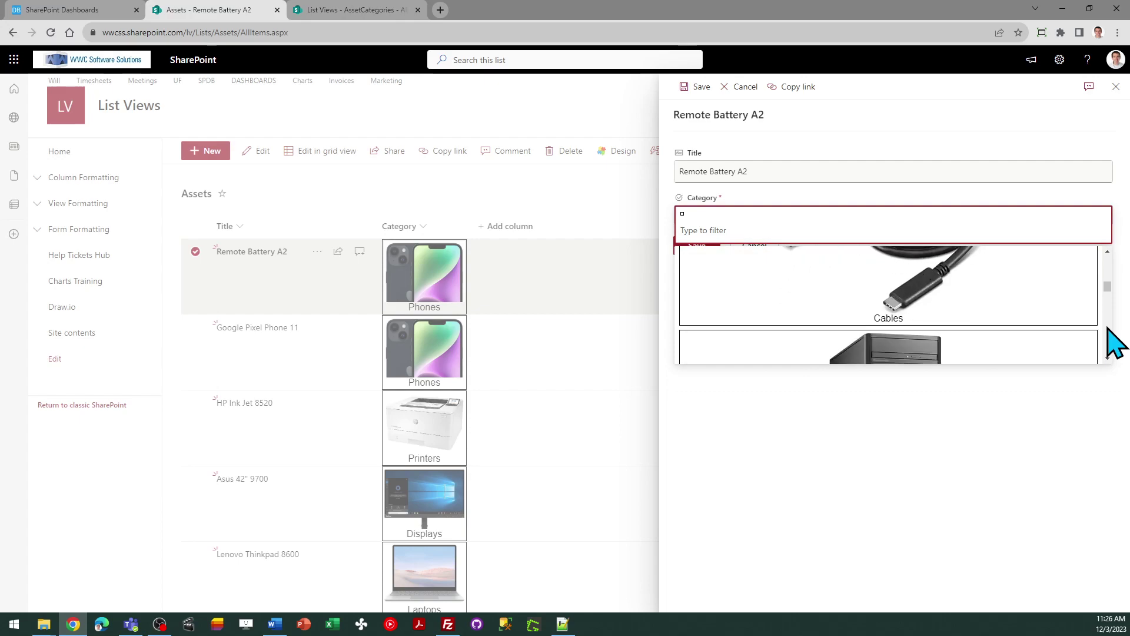
pyautogui.click(1059, 362)
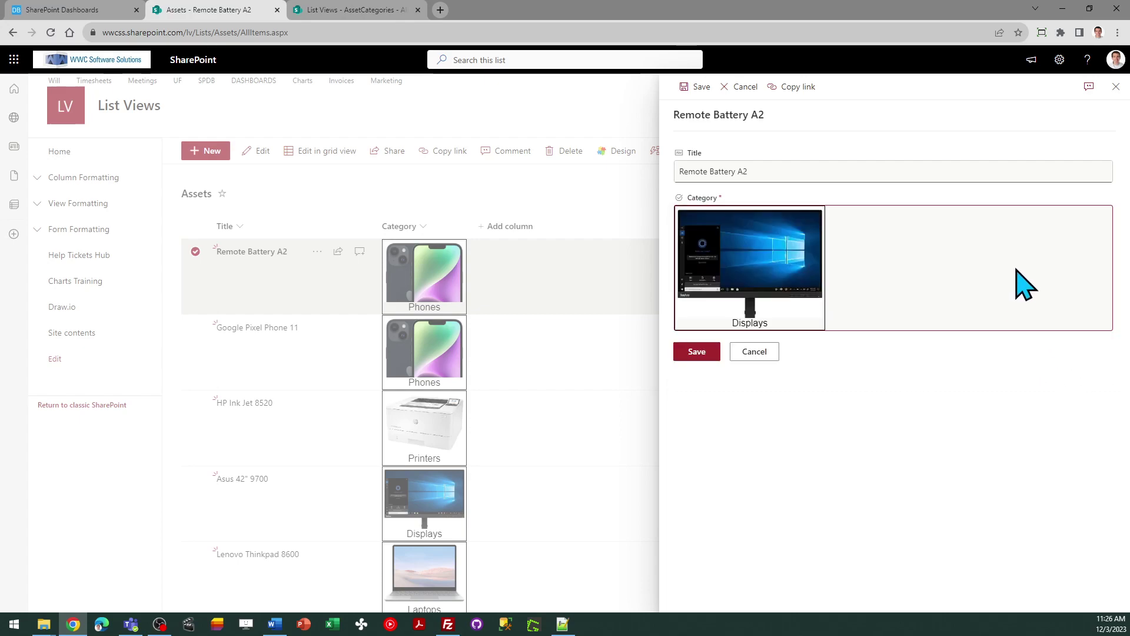
pyautogui.click(744, 89)
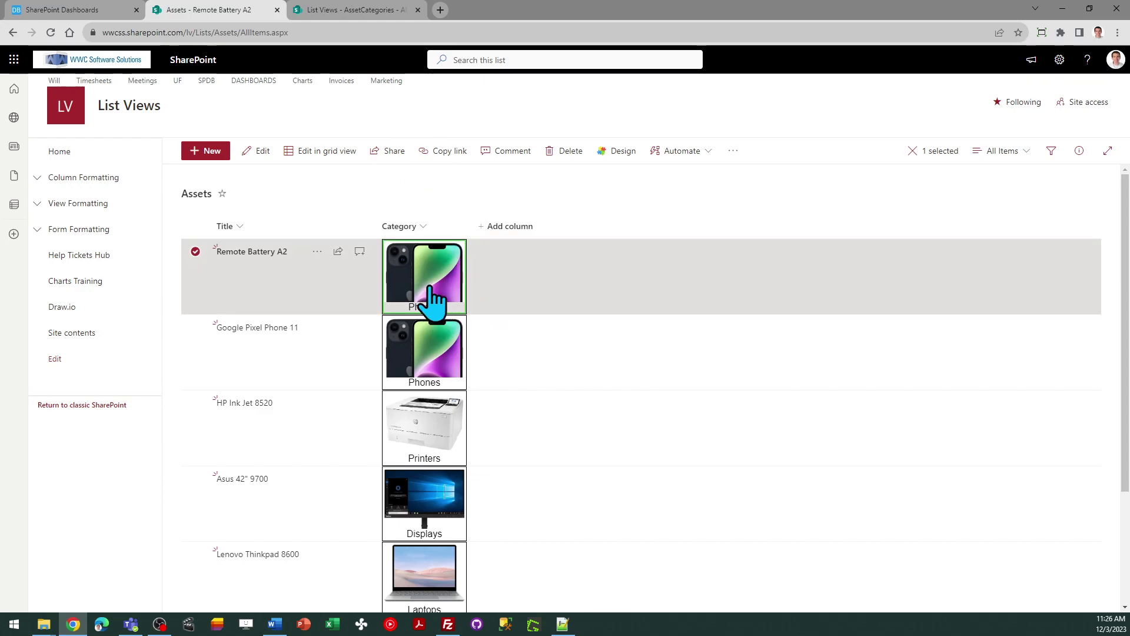
# Set Label Direction to top and re-copy the Image Choice template code
pyautogui.click(83, 8)
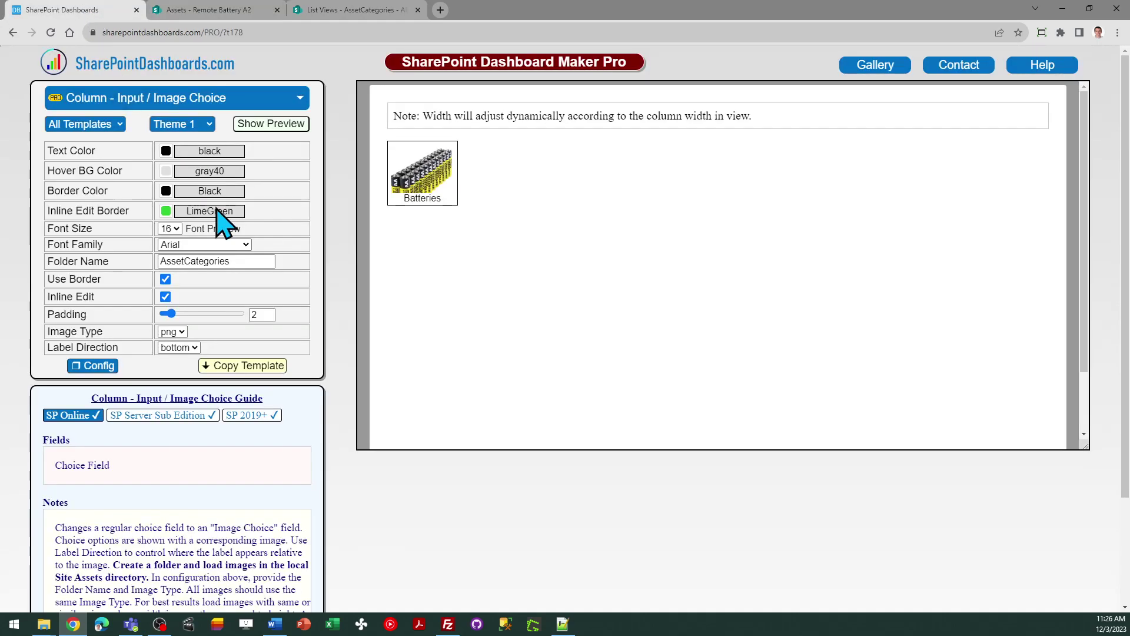
pyautogui.click(194, 348)
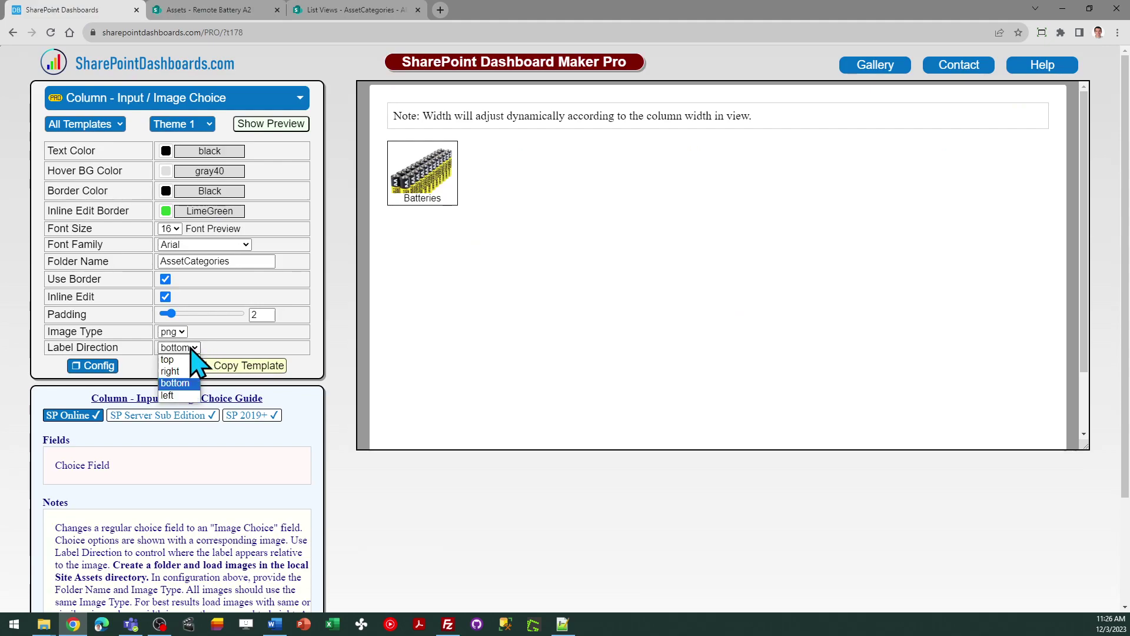
pyautogui.click(186, 360)
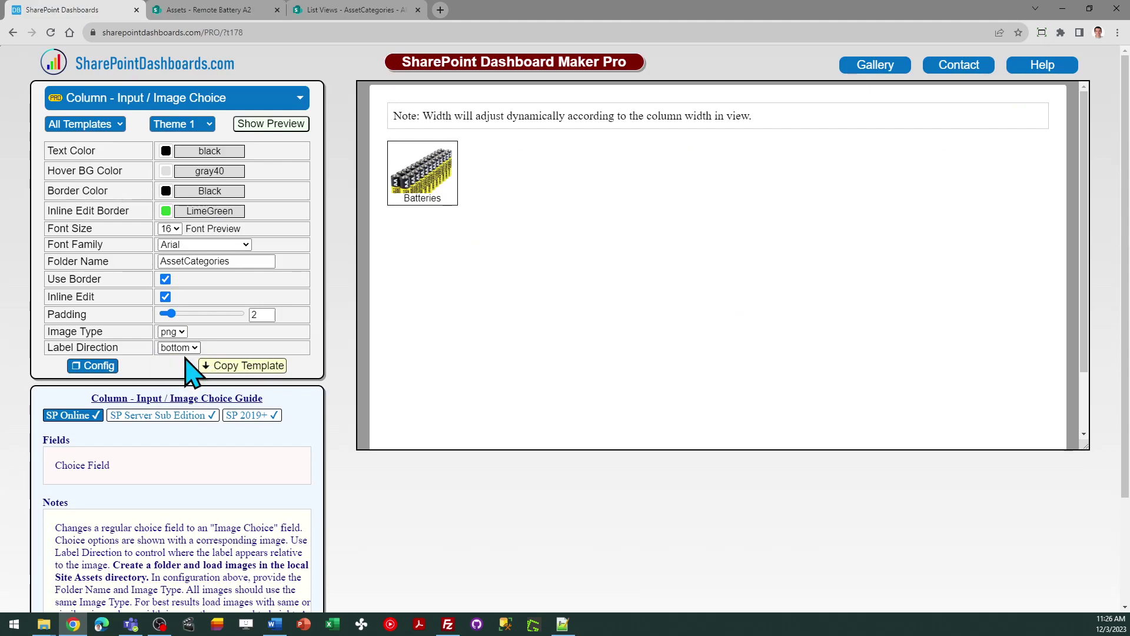
pyautogui.click(234, 368)
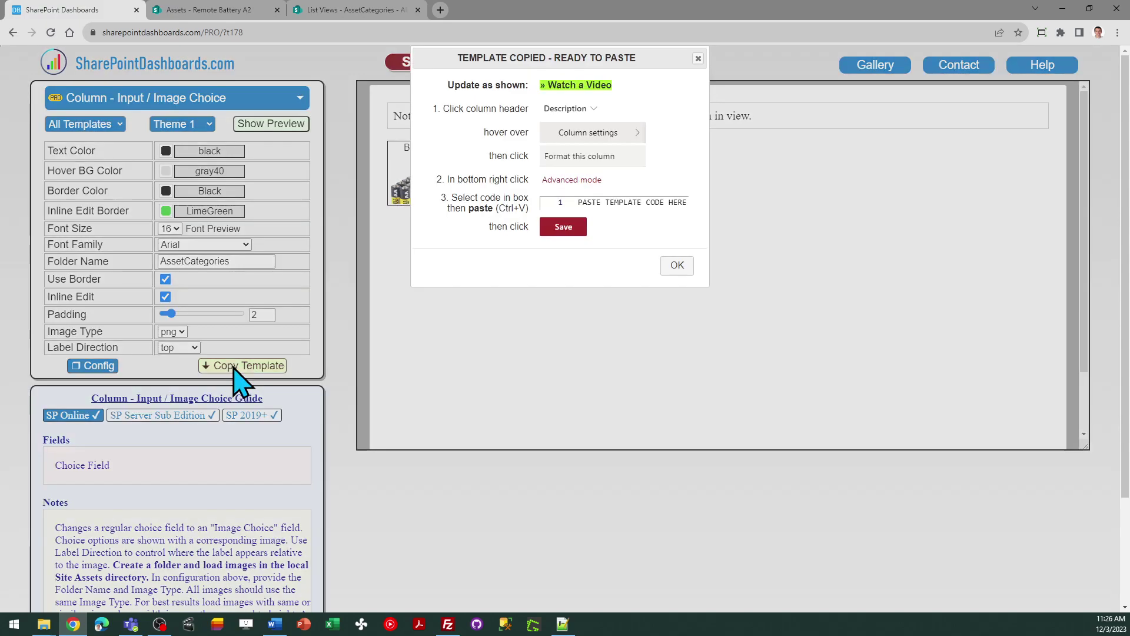
pyautogui.click(676, 265)
# Replace the Category column's formatting JSON with the labels-on-top template and save it
pyautogui.click(259, 10)
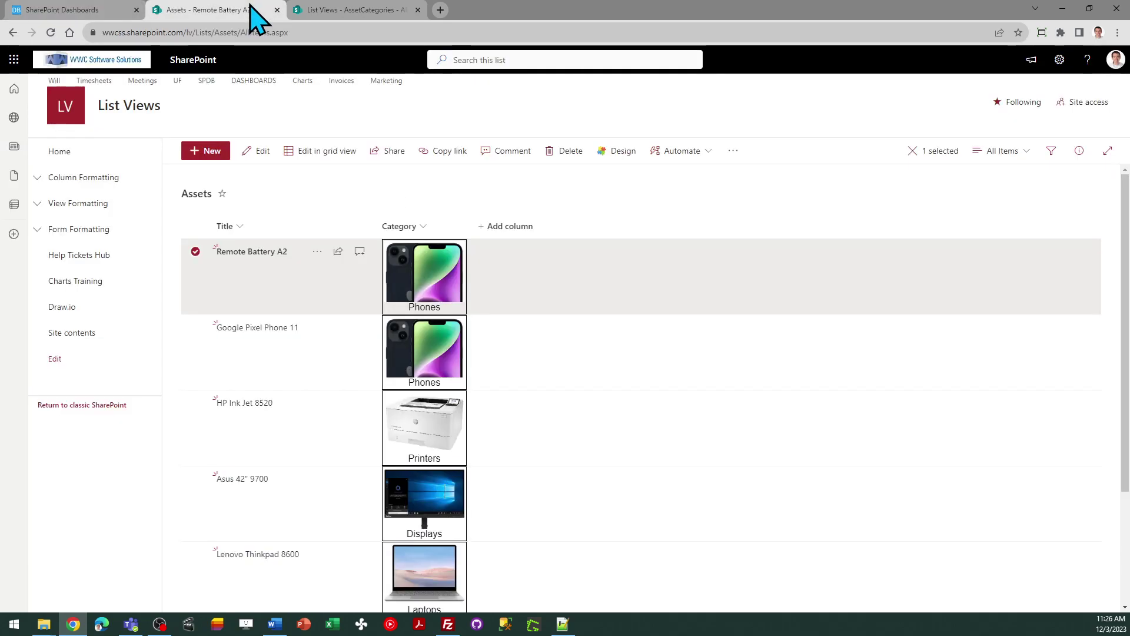
pyautogui.click(424, 227)
pyautogui.moveTo(450, 341)
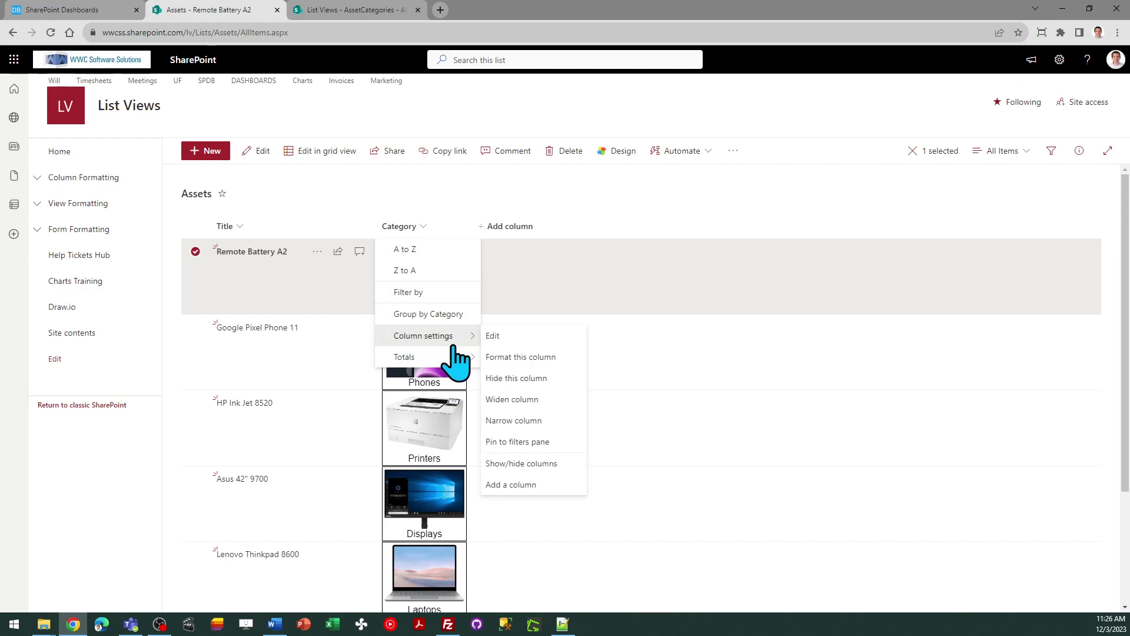
pyautogui.click(536, 362)
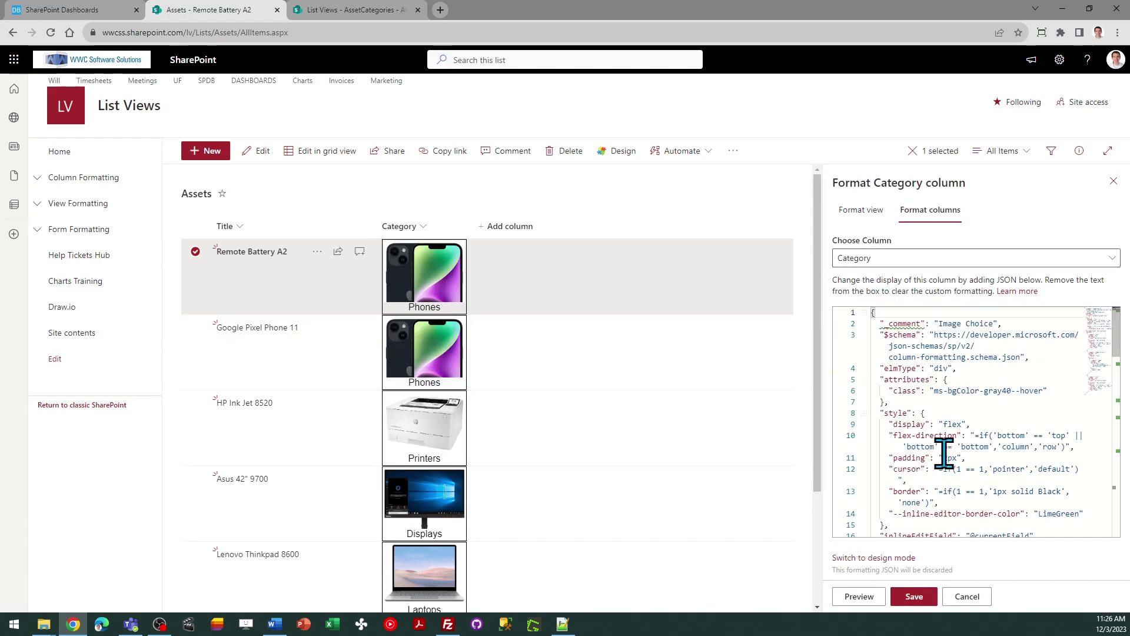
pyautogui.hotkey('ctrl', 'a')
pyautogui.hotkey('ctrl', 'v')
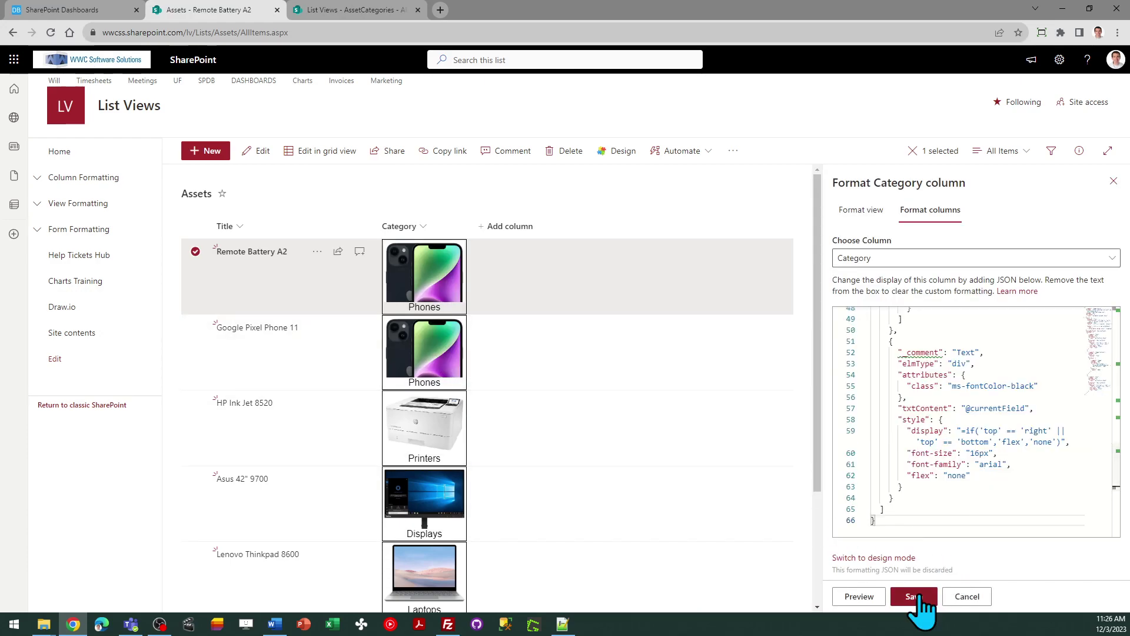
pyautogui.click(914, 597)
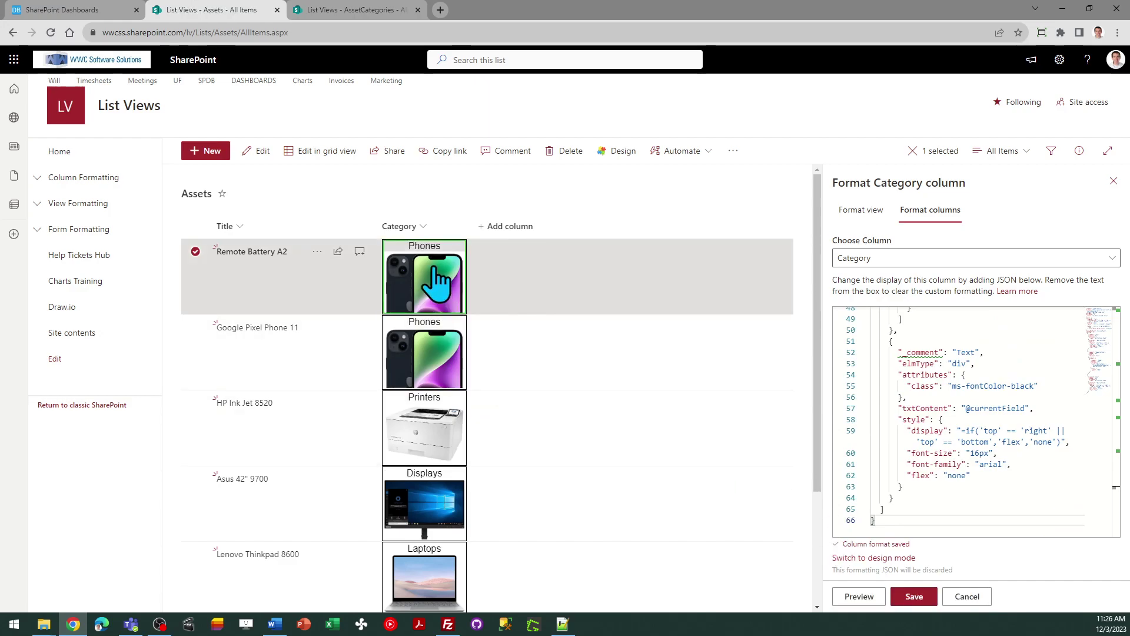
pyautogui.click(1114, 181)
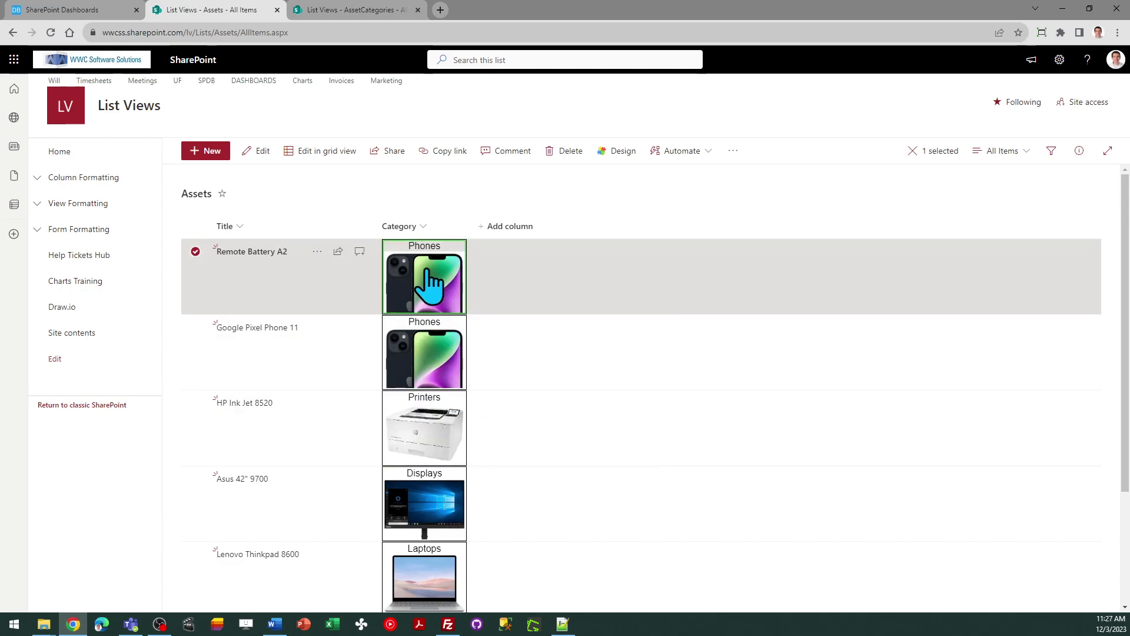
# Preview all category choices with their images in Dashboard Maker Pro, then return to the Assets list
pyautogui.click(89, 10)
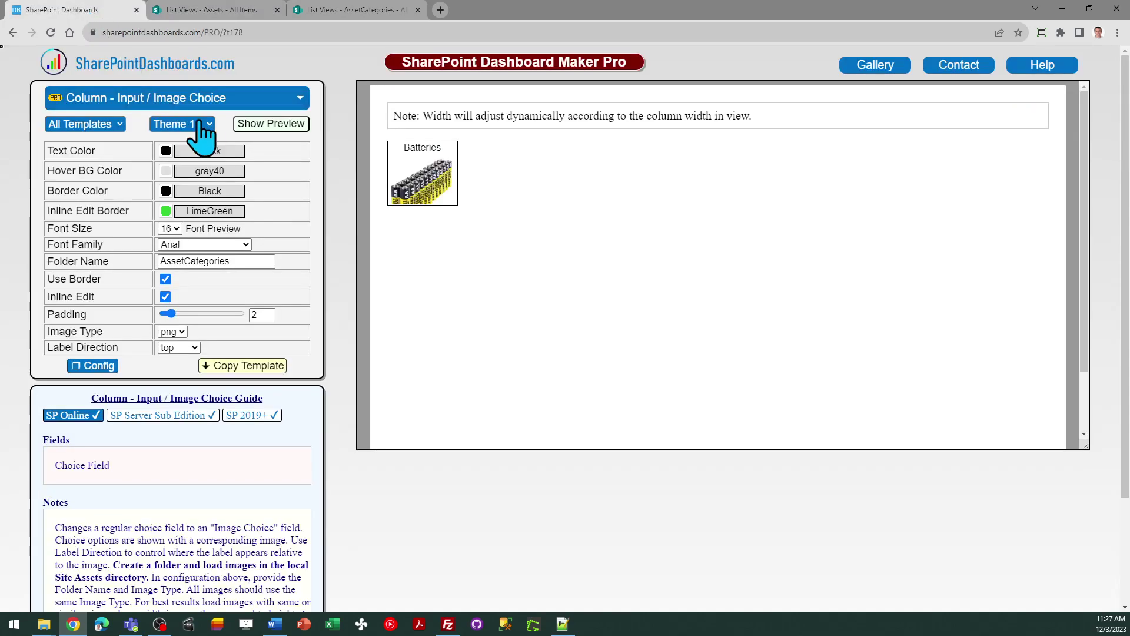
pyautogui.click(389, 190)
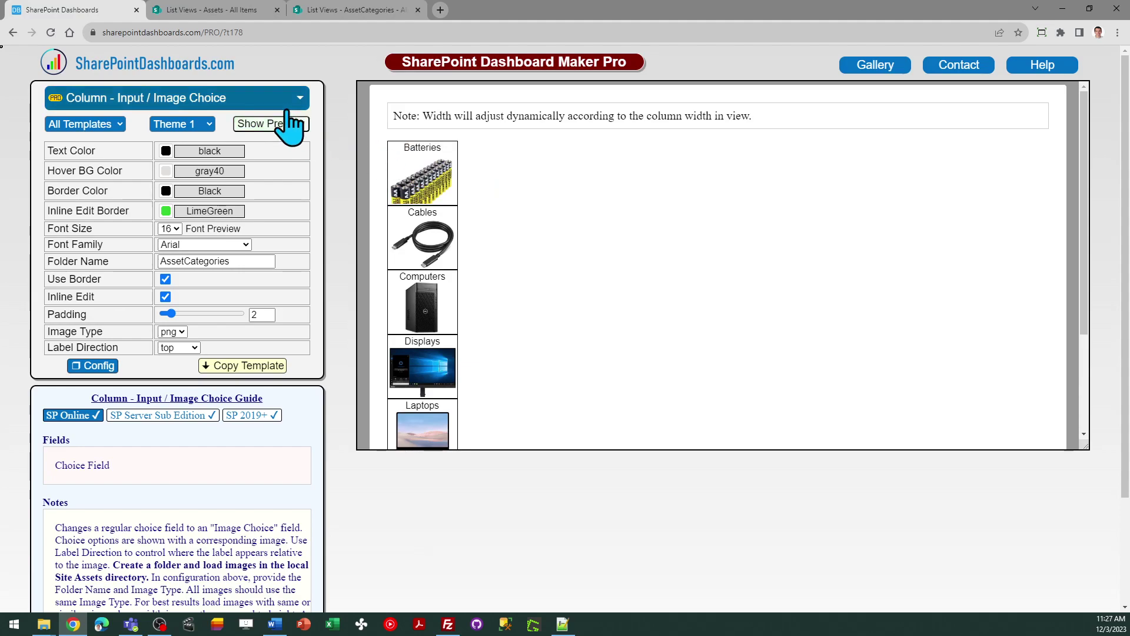
pyautogui.click(215, 11)
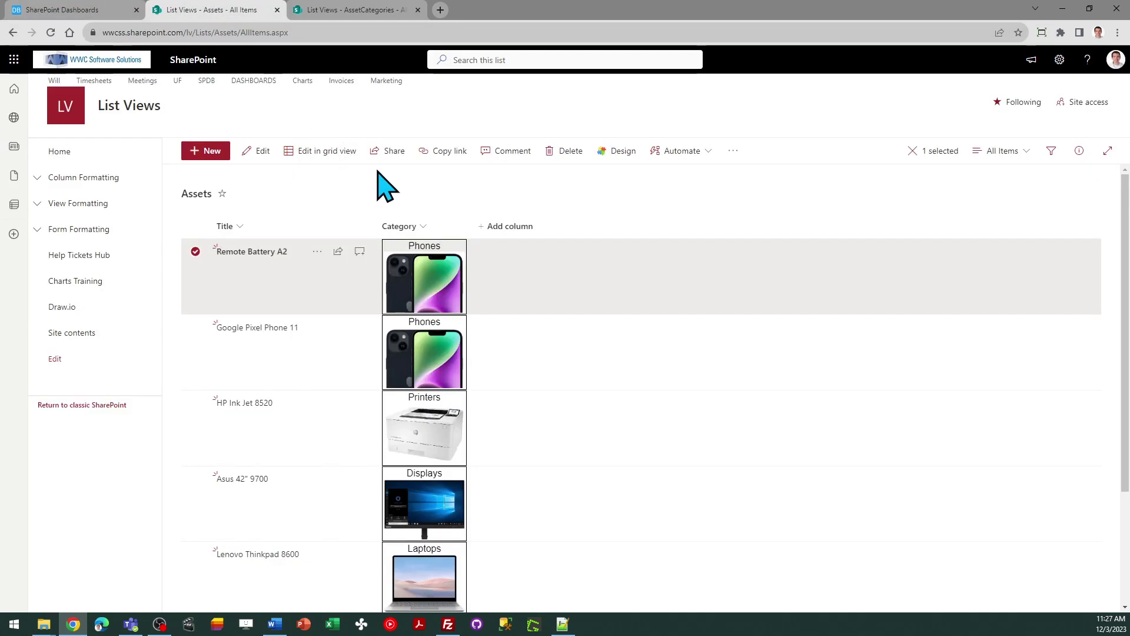
# Widen the Category column, edit Remote Battery A2's category inline, then narrow the column back
pyautogui.moveTo(470, 226); pyautogui.dragTo(525, 240)
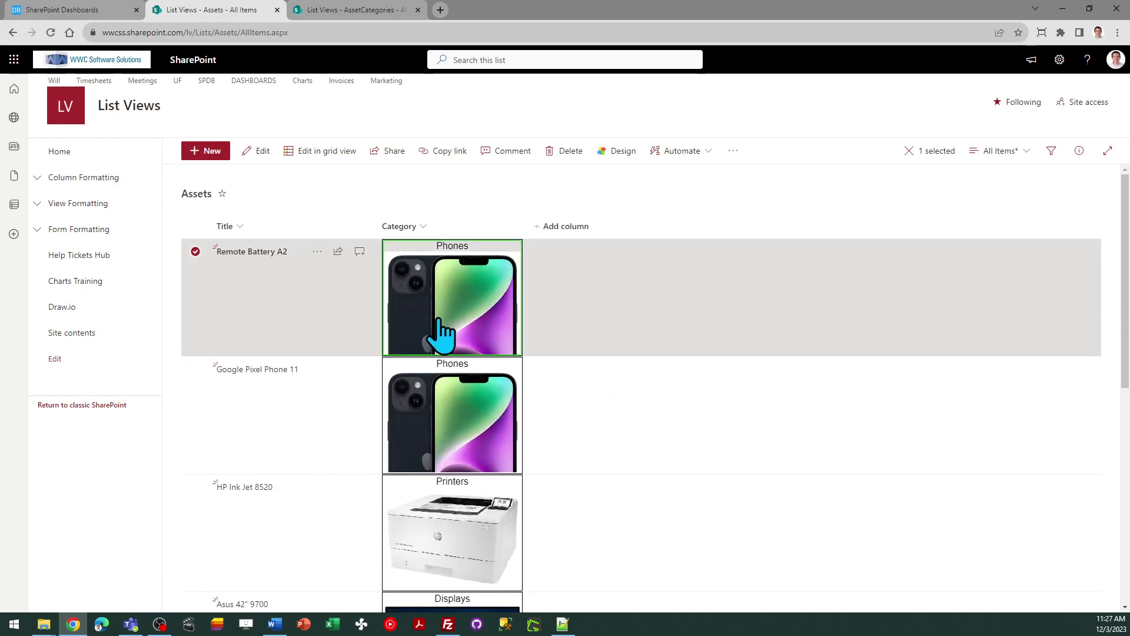
pyautogui.click(471, 309)
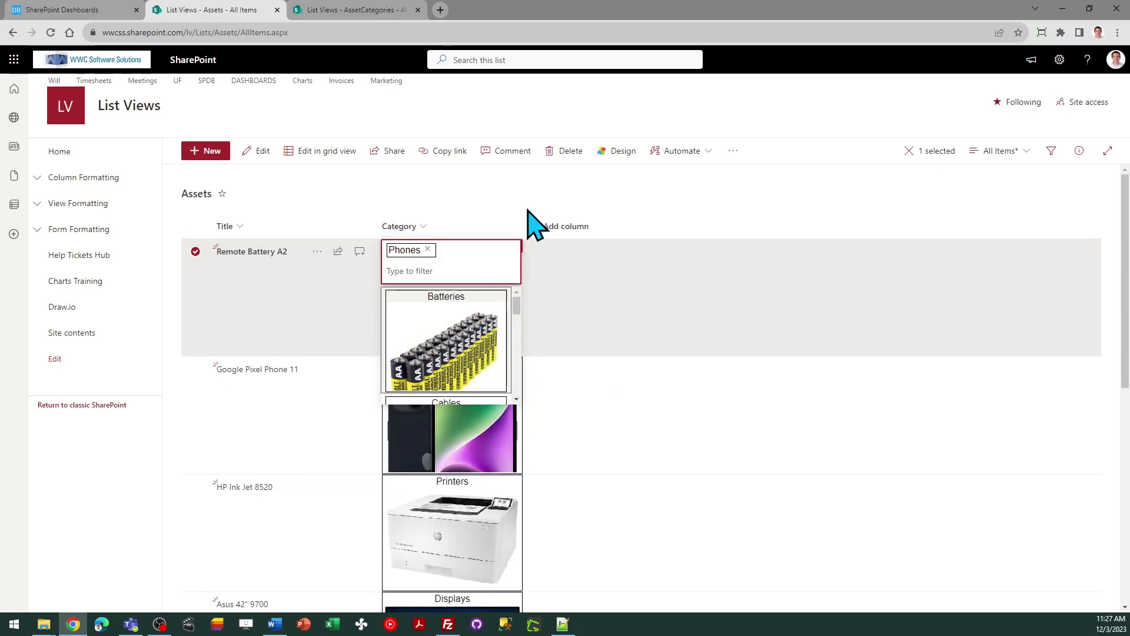
pyautogui.moveTo(523, 225); pyautogui.dragTo(462, 222)
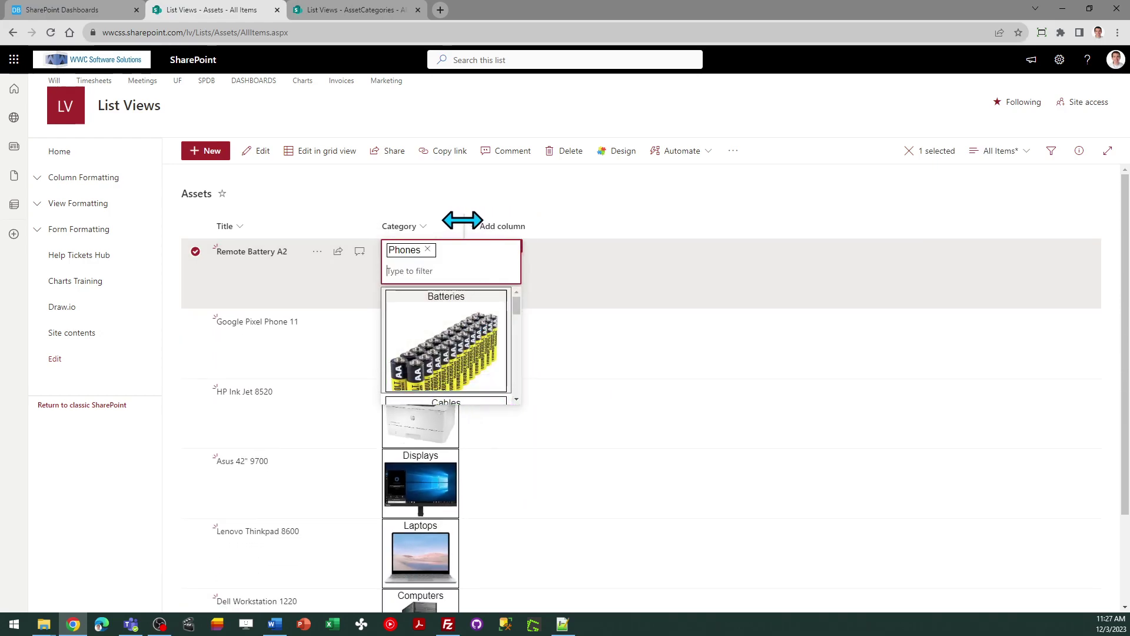
pyautogui.click(497, 196)
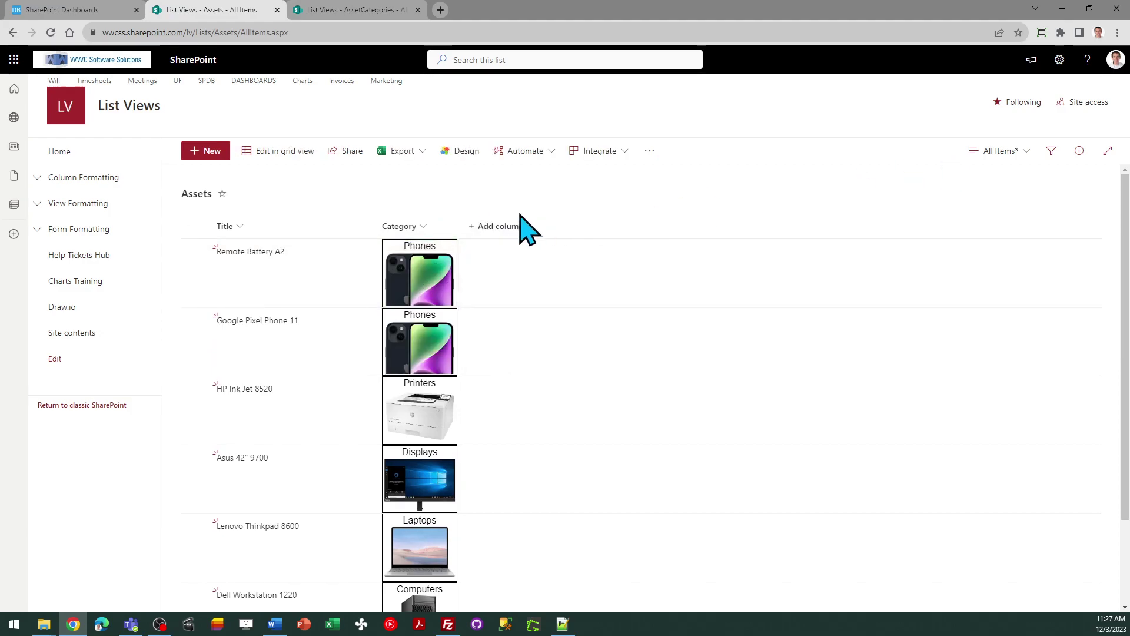
# Return to the Dashboard Maker Pro page with its labels-on-top template preview
pyautogui.click(90, 9)
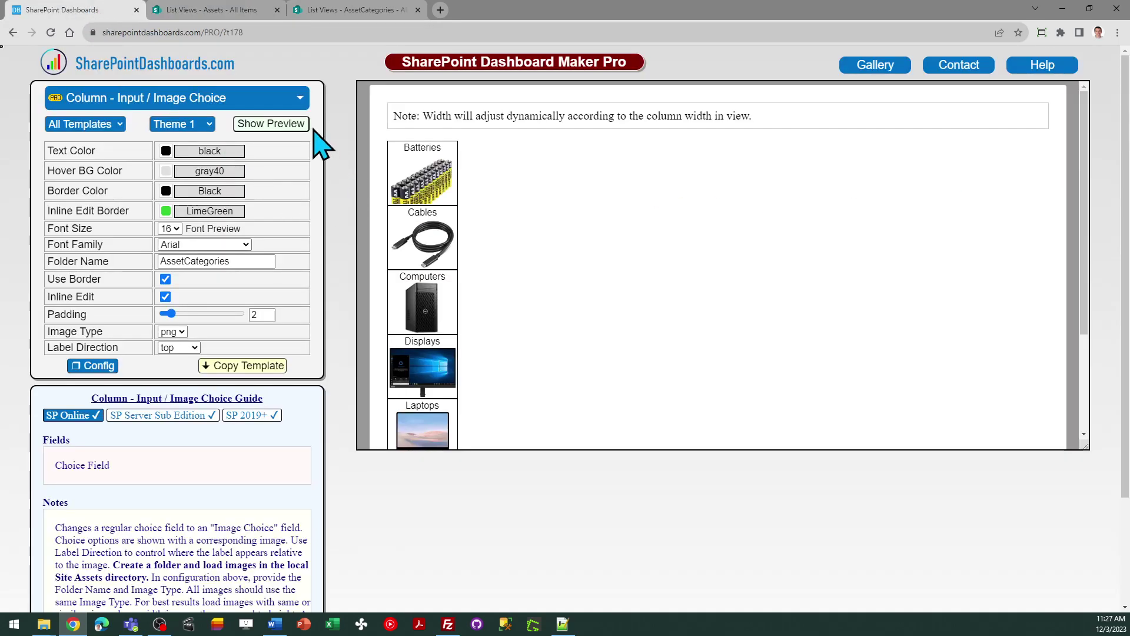